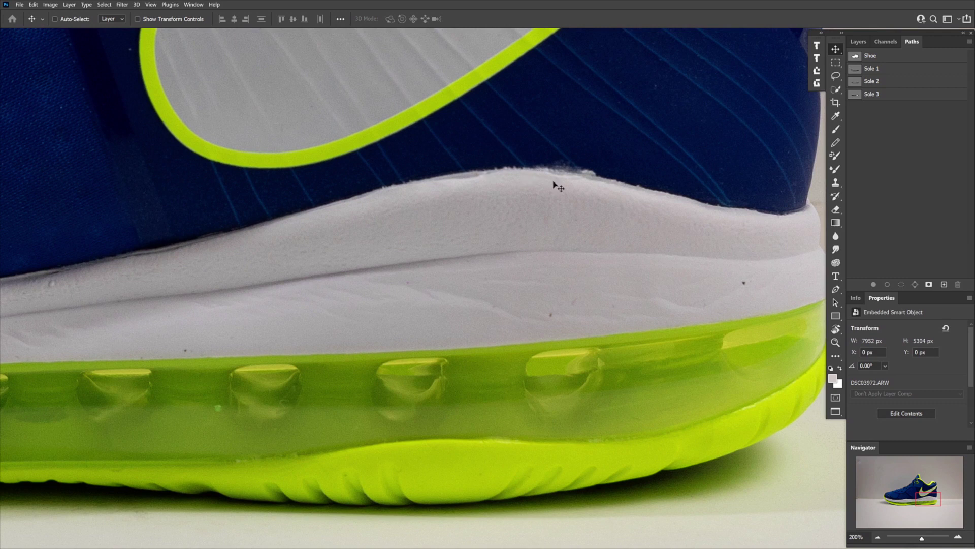
# Examine the shoe's rough edges between upper, white midsole and green sole from heel to toe at 200% zoom.
pyautogui.moveTo(684, 231); pyautogui.dragTo(451, 228)
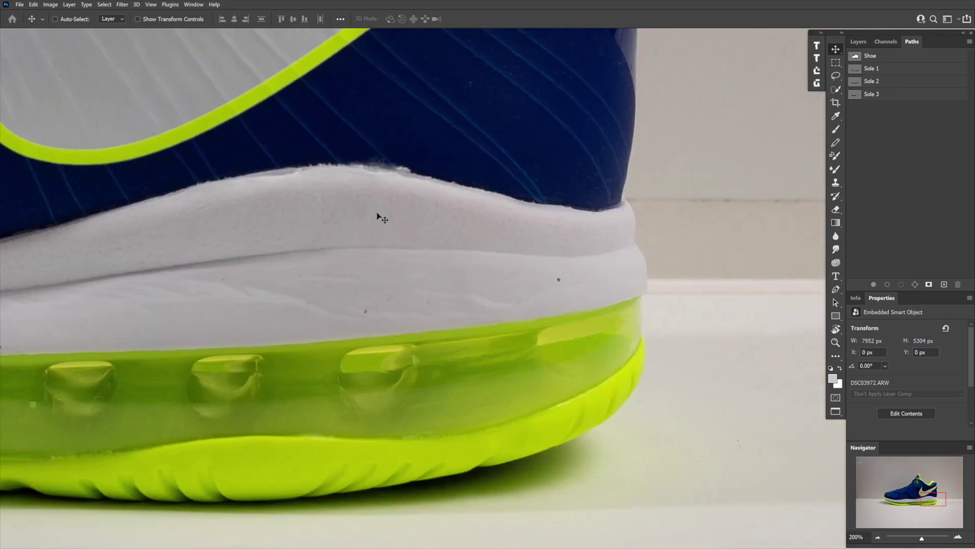
pyautogui.moveTo(283, 220); pyautogui.dragTo(568, 216)
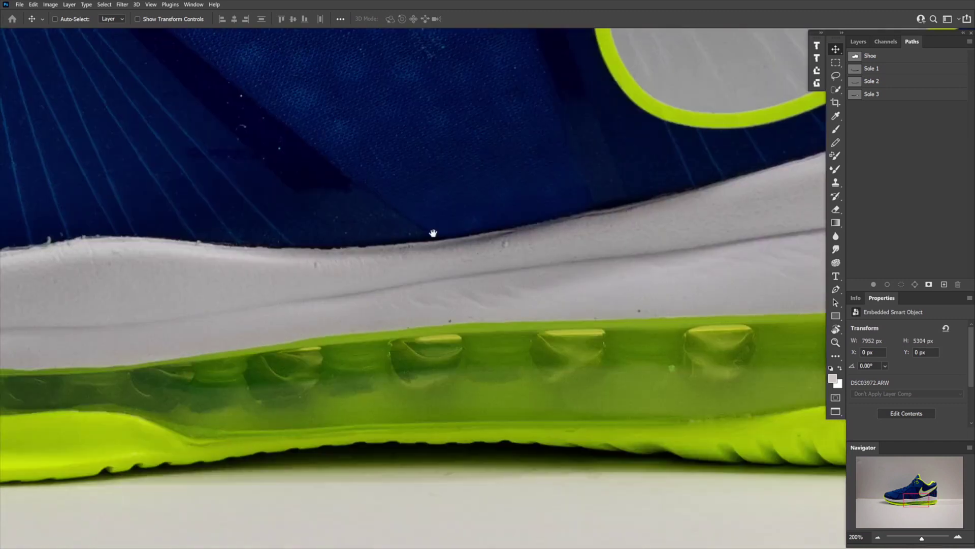
pyautogui.moveTo(254, 264); pyautogui.dragTo(529, 227)
pyautogui.moveTo(218, 233); pyautogui.dragTo(554, 244)
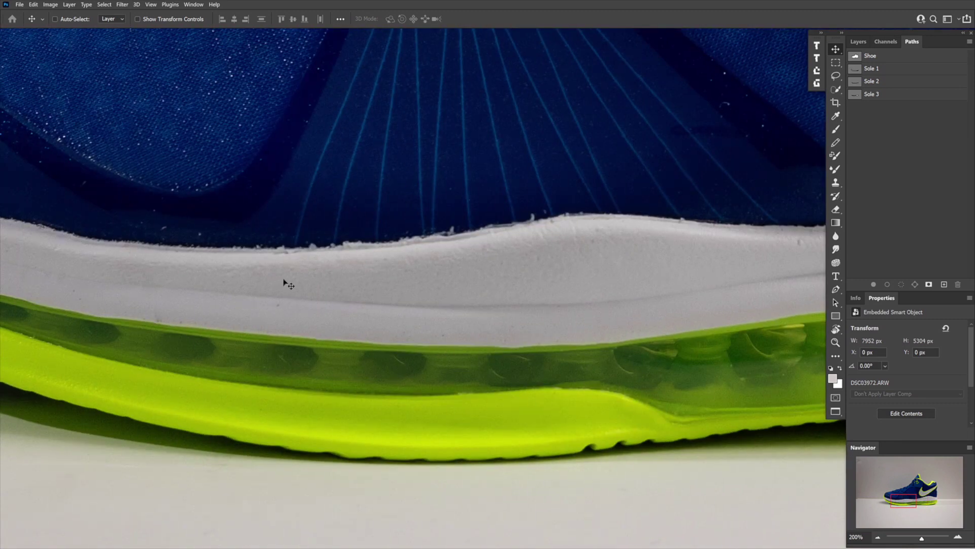
pyautogui.moveTo(244, 270); pyautogui.dragTo(496, 272)
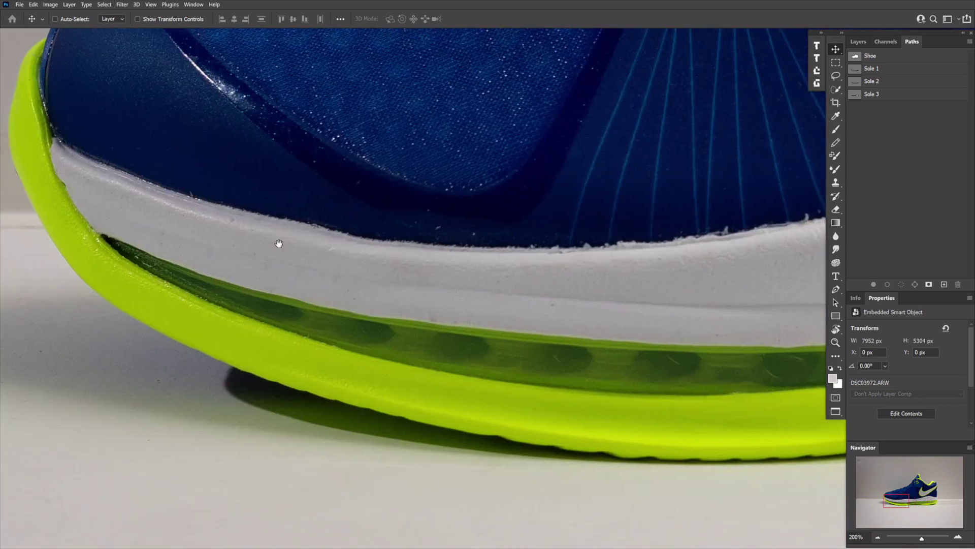
pyautogui.moveTo(276, 246); pyautogui.dragTo(425, 322)
pyautogui.moveTo(519, 339); pyautogui.dragTo(200, 256)
pyautogui.moveTo(599, 255); pyautogui.dragTo(438, 253)
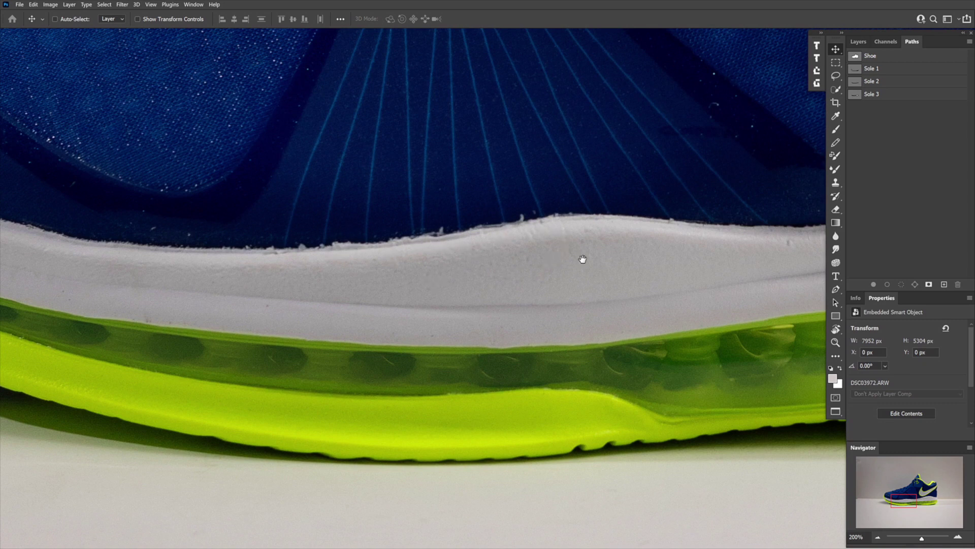
pyautogui.moveTo(587, 260); pyautogui.dragTo(337, 265)
pyautogui.moveTo(646, 246); pyautogui.dragTo(592, 262)
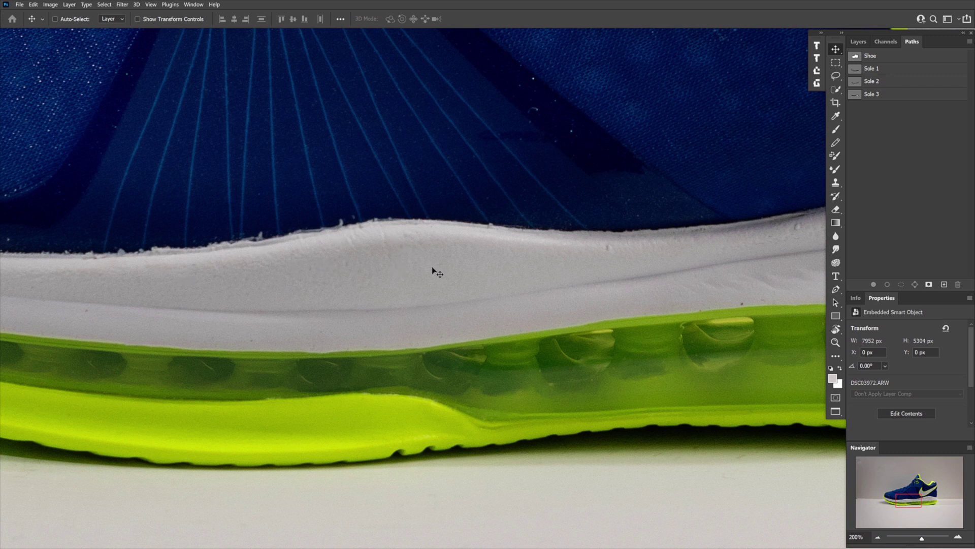
# Display the saved paths Sole 1, Sole 2 and Sole 3 in turn over the sole and hide them again.
pyautogui.click(853, 73)
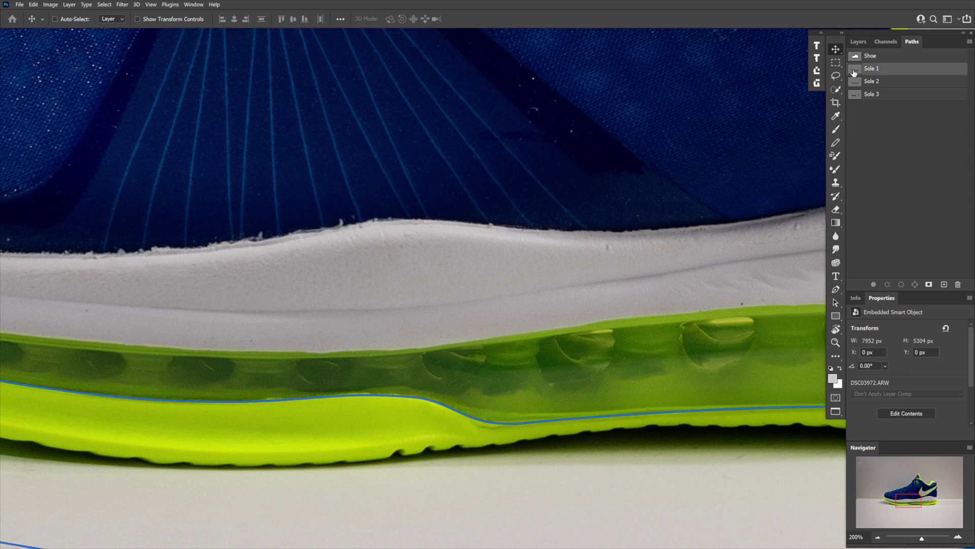
pyautogui.click(856, 84)
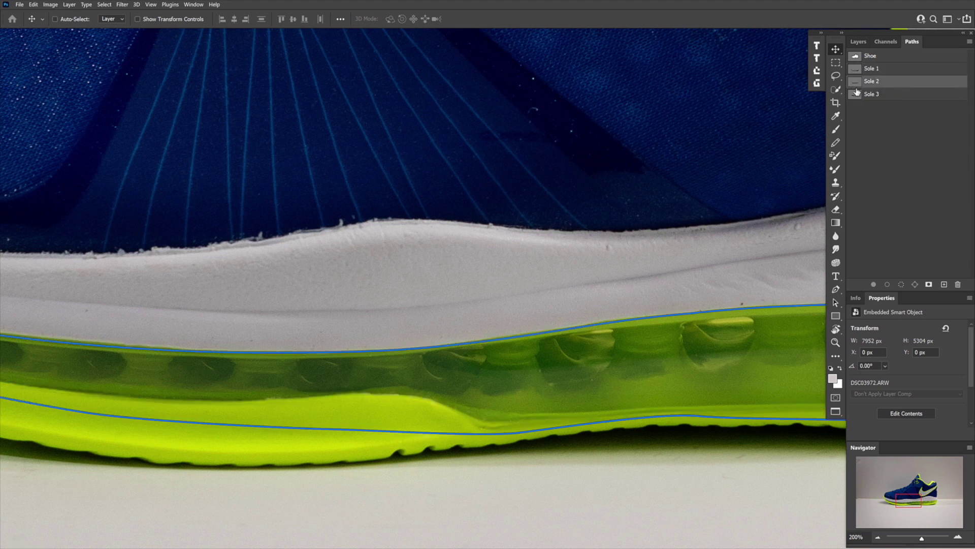
pyautogui.click(857, 97)
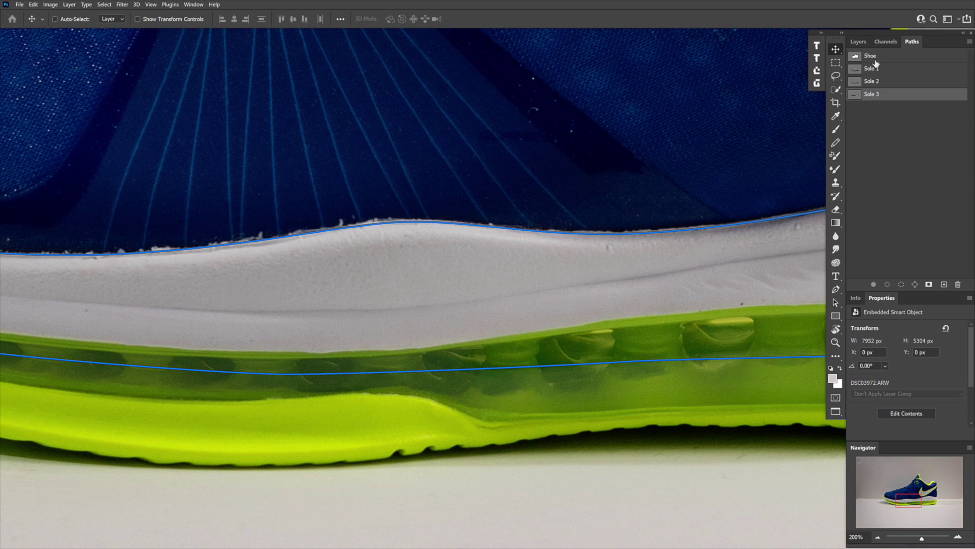
pyautogui.click(855, 70)
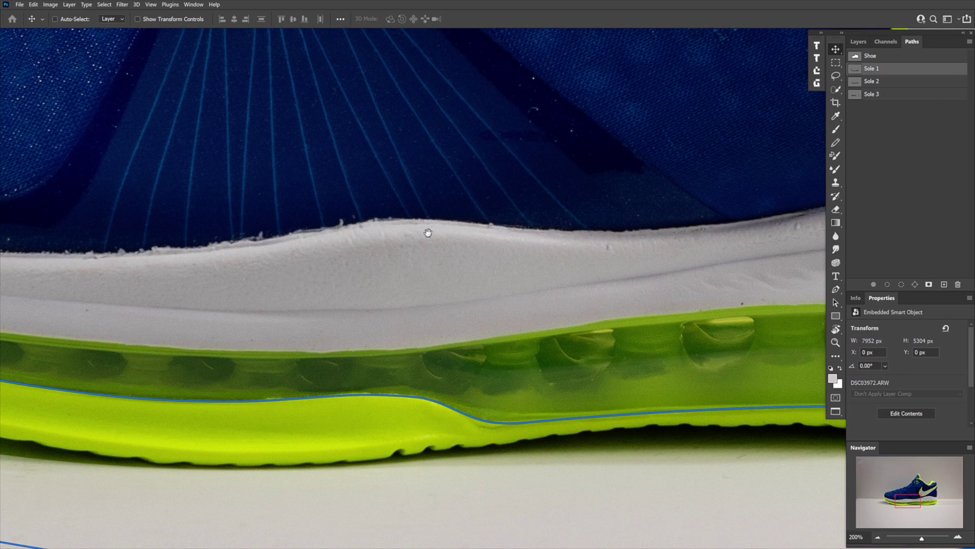
pyautogui.moveTo(318, 265); pyautogui.dragTo(653, 198)
pyautogui.moveTo(548, 220); pyautogui.dragTo(334, 192)
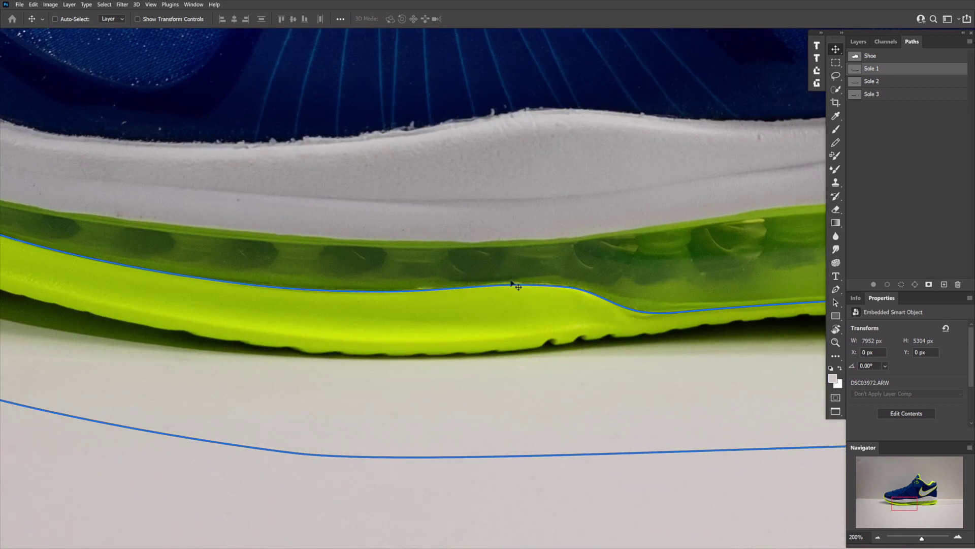
pyautogui.click(880, 114)
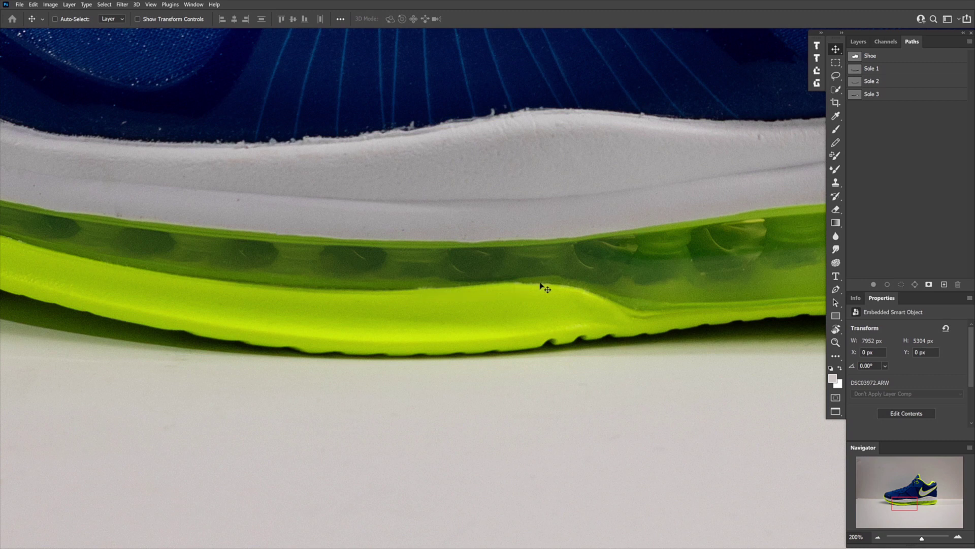
# Inspect the Sole 1 path along the outsole from toe to heel, and the Sole 2 path below the white midsole.
pyautogui.click(857, 69)
pyautogui.moveTo(730, 276); pyautogui.dragTo(498, 310)
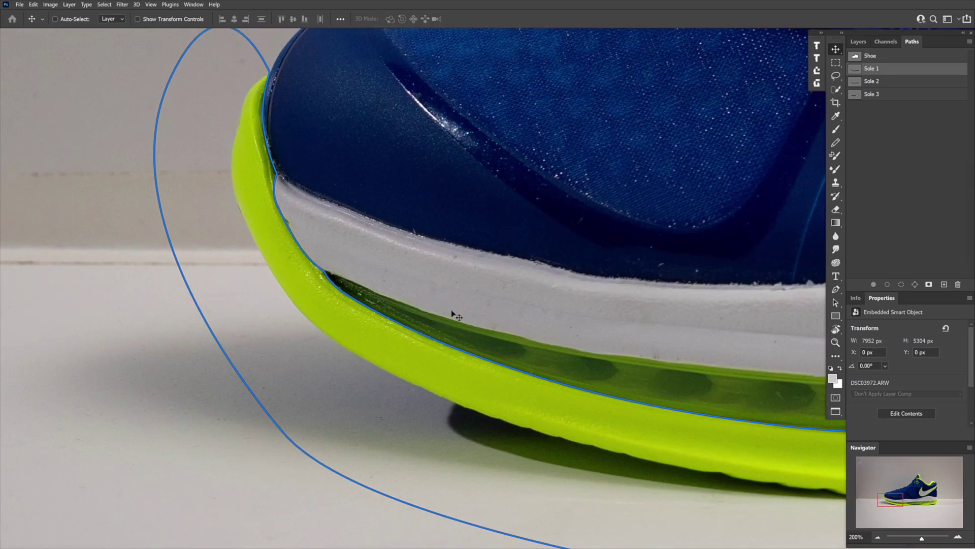
pyautogui.moveTo(597, 334); pyautogui.dragTo(502, 263)
pyautogui.moveTo(657, 274)
pyautogui.mouseDown()
pyautogui.moveTo(642, 259)
pyautogui.moveTo(237, 230)
pyautogui.mouseUp()
pyautogui.moveTo(581, 244); pyautogui.dragTo(359, 248)
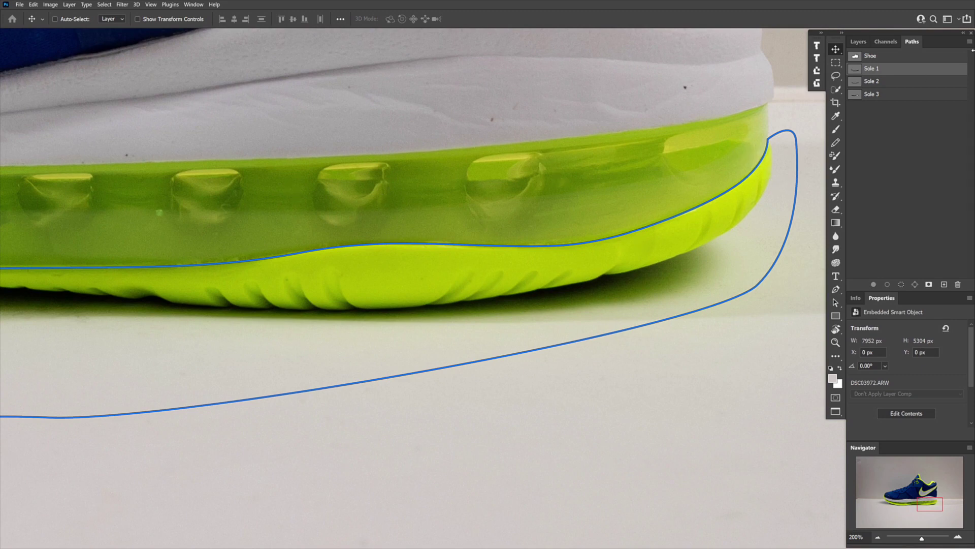
pyautogui.click(870, 81)
pyautogui.moveTo(148, 187); pyautogui.dragTo(559, 196)
pyautogui.moveTo(253, 202); pyautogui.dragTo(299, 205)
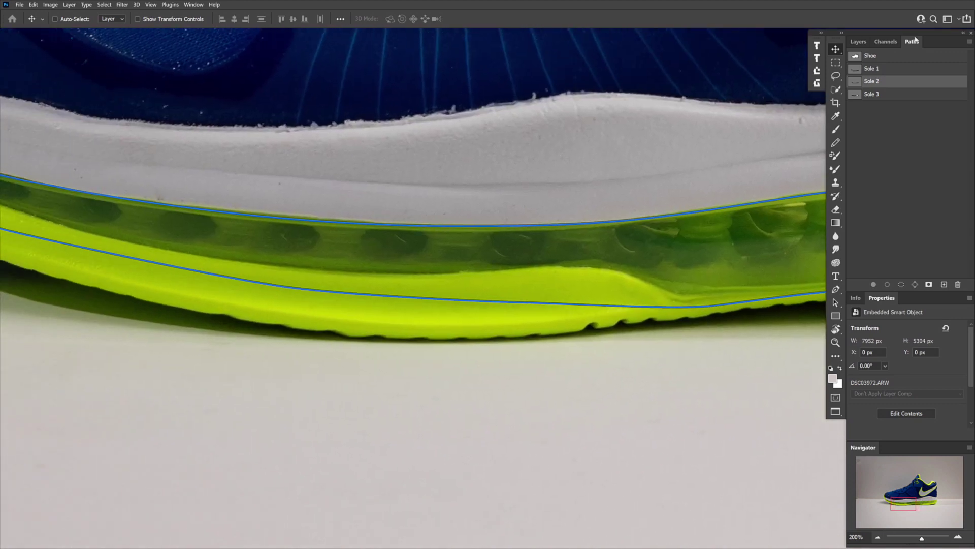
# Inspect the Sole 3 path along the seam between blue upper and white midsole to the heel, and deselect it.
pyautogui.click(855, 97)
pyautogui.moveTo(518, 137); pyautogui.dragTo(387, 252)
pyautogui.moveTo(655, 221); pyautogui.dragTo(229, 224)
pyautogui.moveTo(598, 200); pyautogui.dragTo(285, 220)
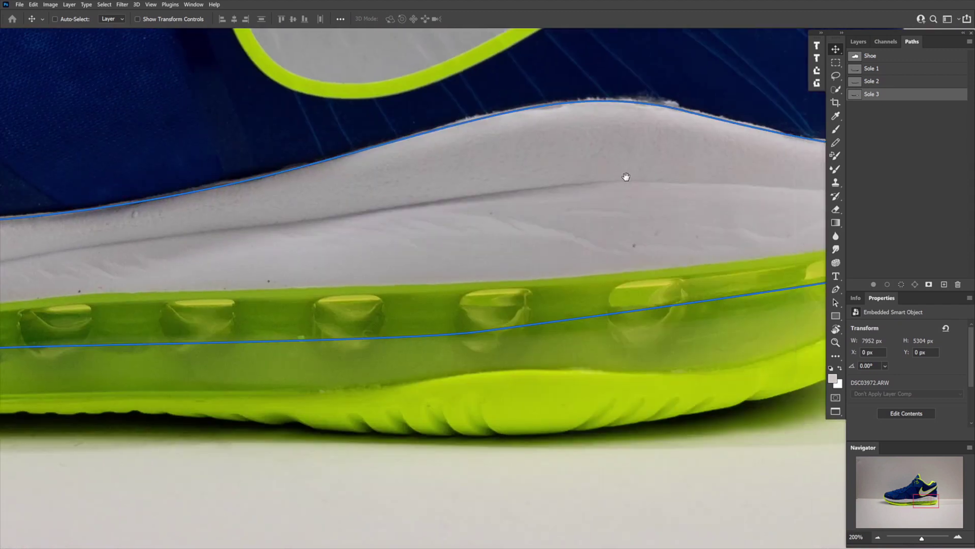
pyautogui.moveTo(625, 176); pyautogui.dragTo(405, 211)
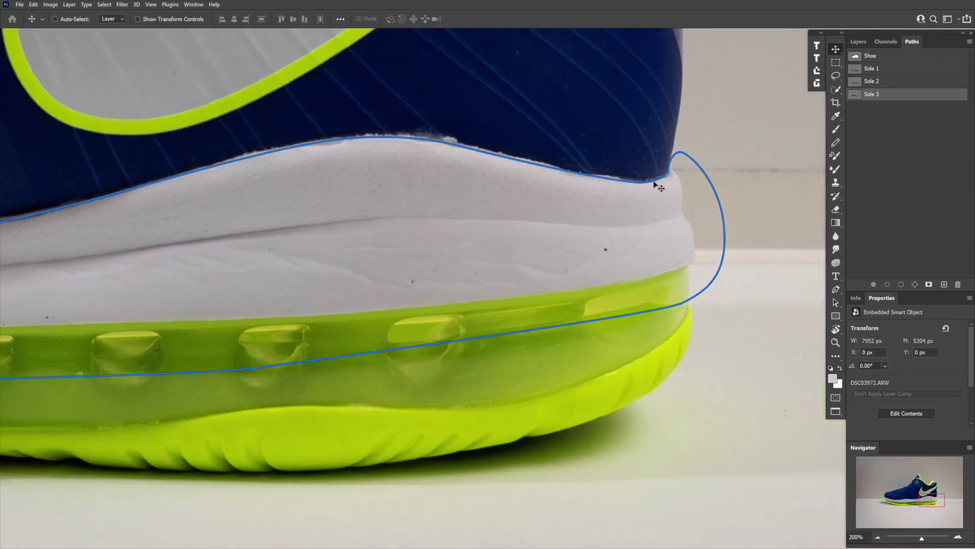
pyautogui.click(887, 131)
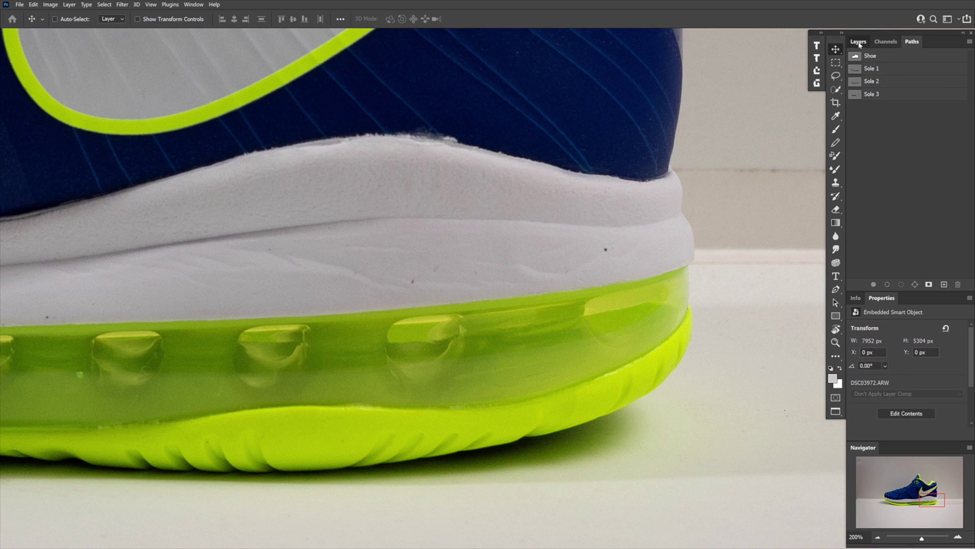
# Open the EdgeLab plugin and place it as a separate floating window beside the shoe, with the layer list showing.
pyautogui.click(858, 41)
pyautogui.hotkey('ctrl', '-')
pyautogui.hotkey('ctrl', '-')
pyautogui.hotkey('ctrl', '-')
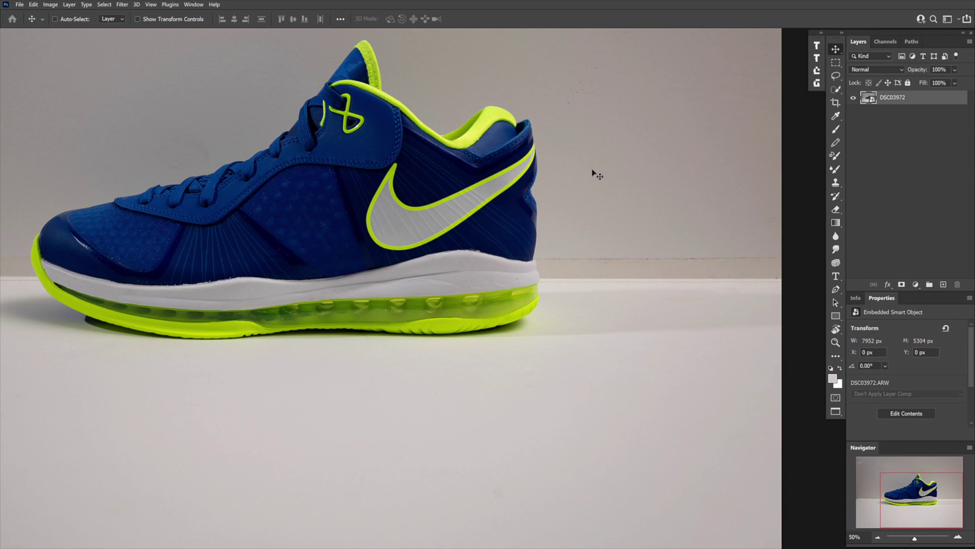
pyautogui.moveTo(408, 228); pyautogui.dragTo(516, 288)
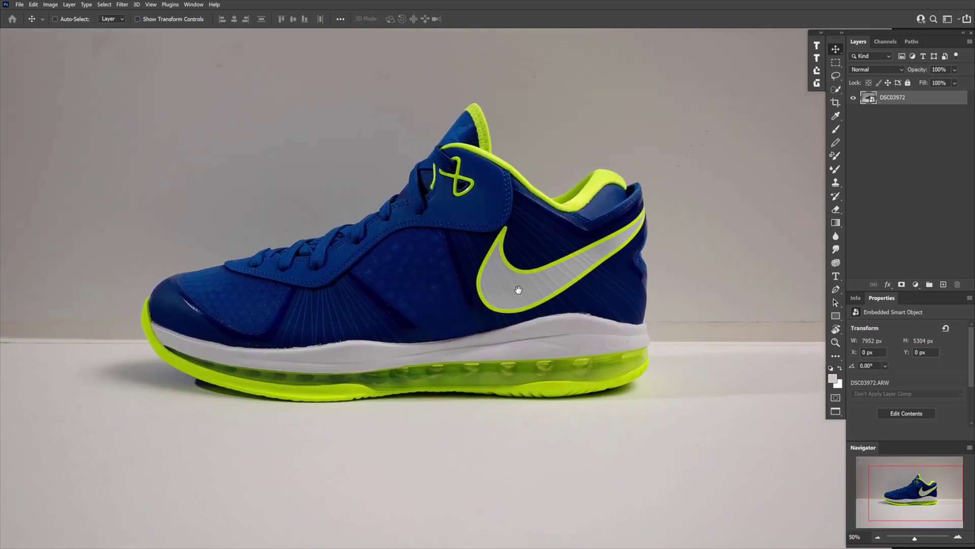
pyautogui.click(816, 71)
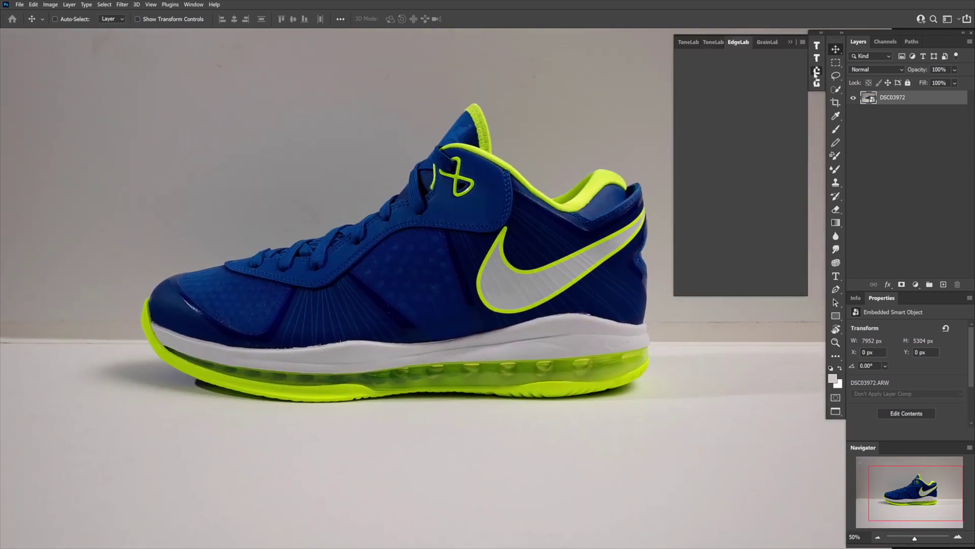
pyautogui.moveTo(739, 42); pyautogui.dragTo(683, 198)
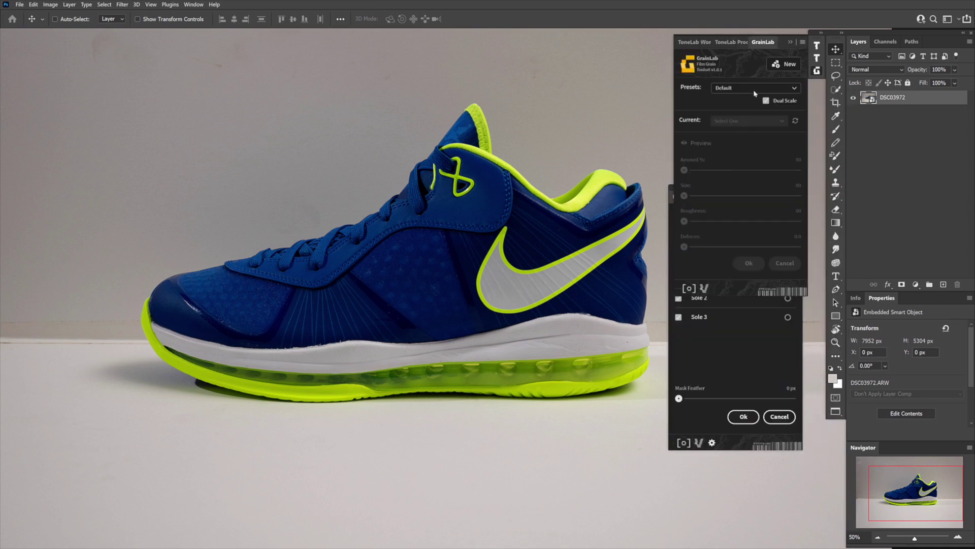
pyautogui.click(816, 72)
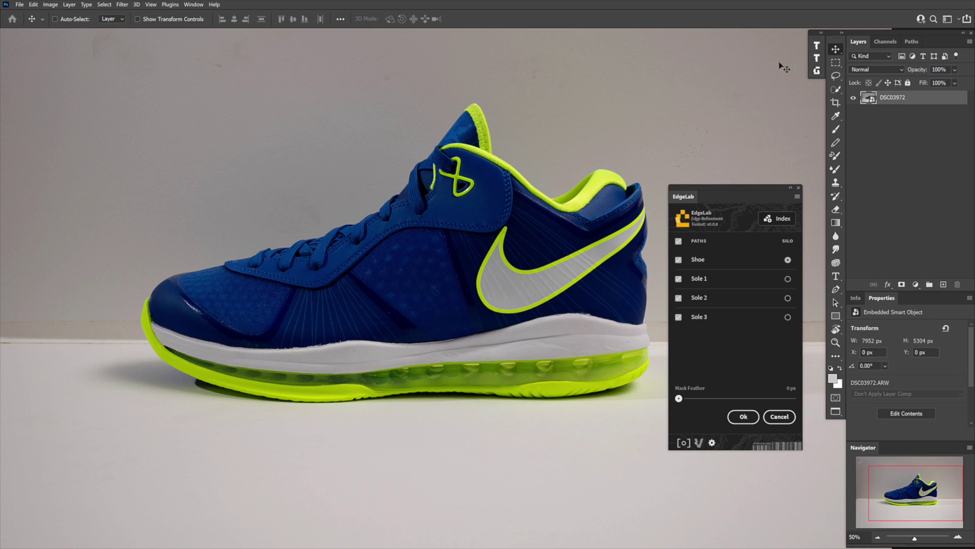
pyautogui.moveTo(712, 190); pyautogui.dragTo(711, 117)
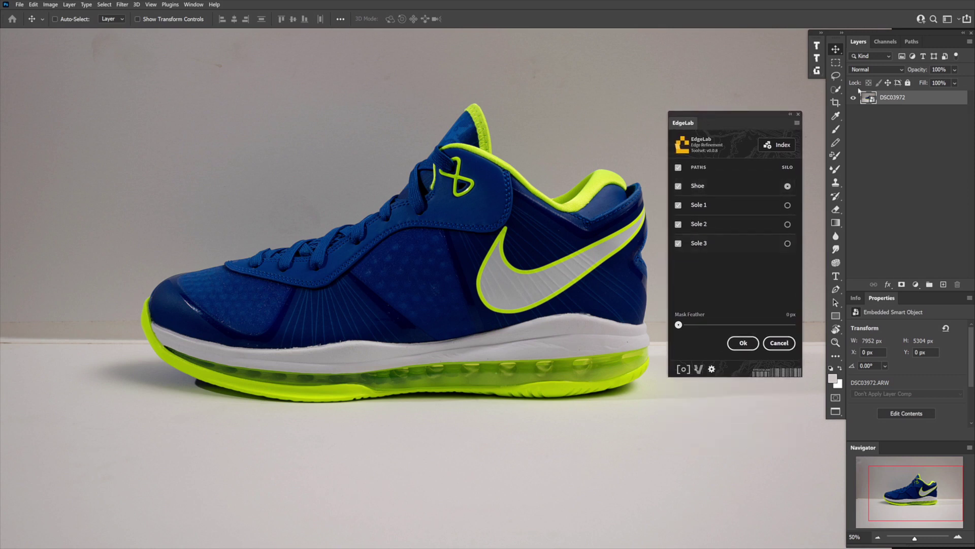
pyautogui.click(911, 43)
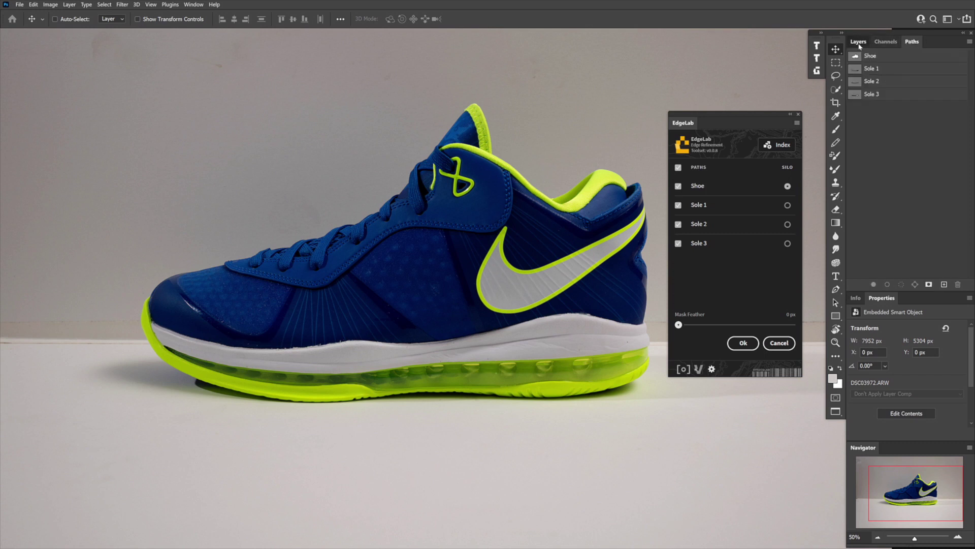
pyautogui.click(858, 41)
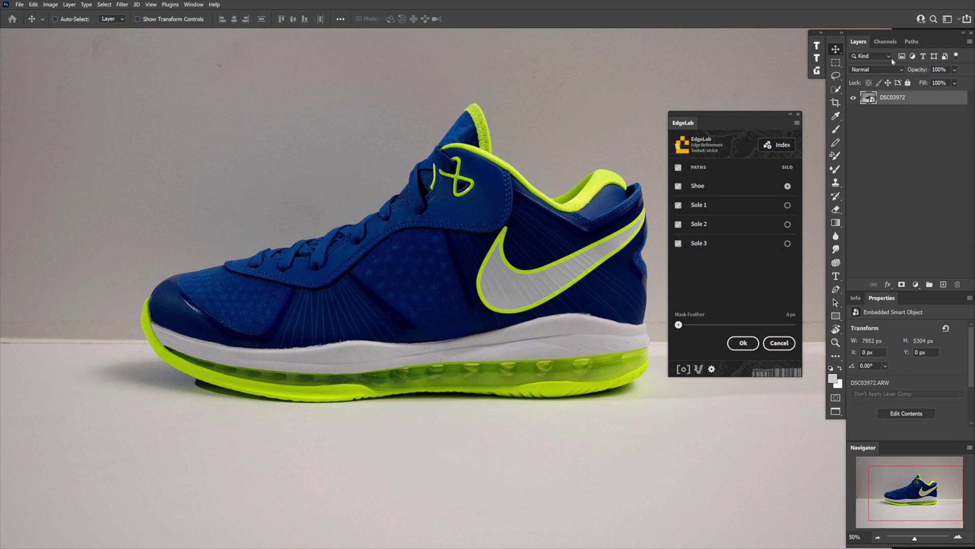
pyautogui.click(912, 41)
pyautogui.click(856, 43)
# Add an empty test path and index it in EdgeLab, and delete that path and refresh the index.
pyautogui.click(910, 40)
pyautogui.click(943, 284)
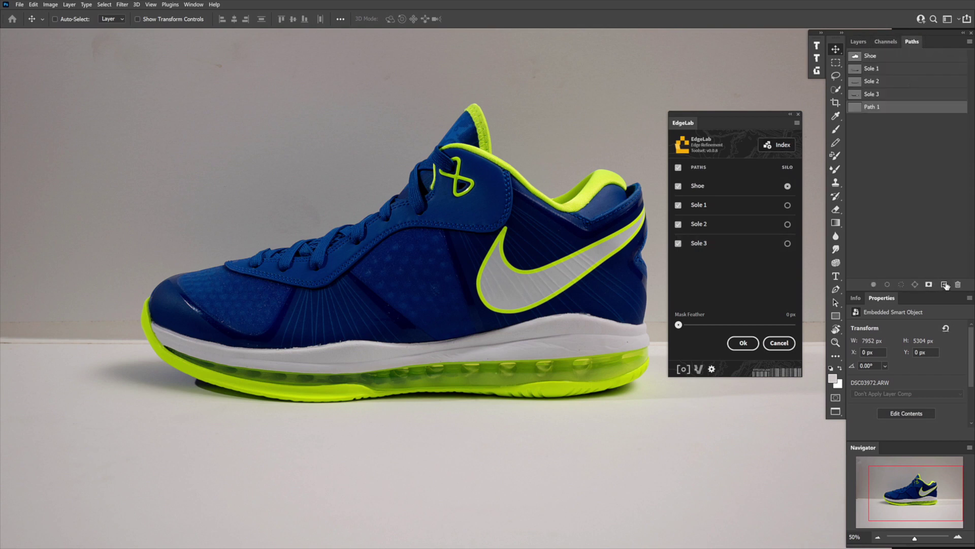
pyautogui.click(775, 148)
pyautogui.moveTo(893, 110); pyautogui.dragTo(957, 284)
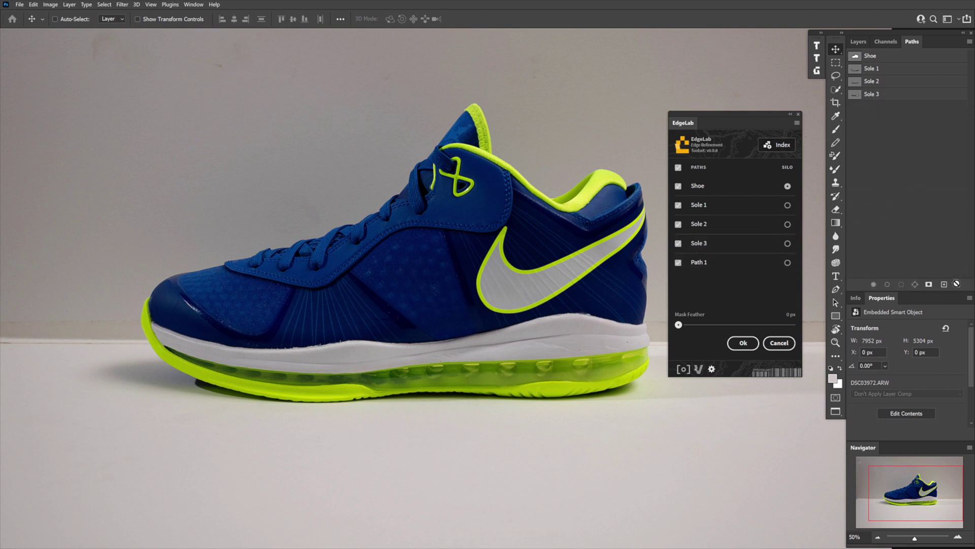
pyautogui.click(775, 146)
# Set EdgeLab's mask feather to 0.5 px with Shoe as the silo path, and display the Shoe outline on the image.
pyautogui.click(858, 43)
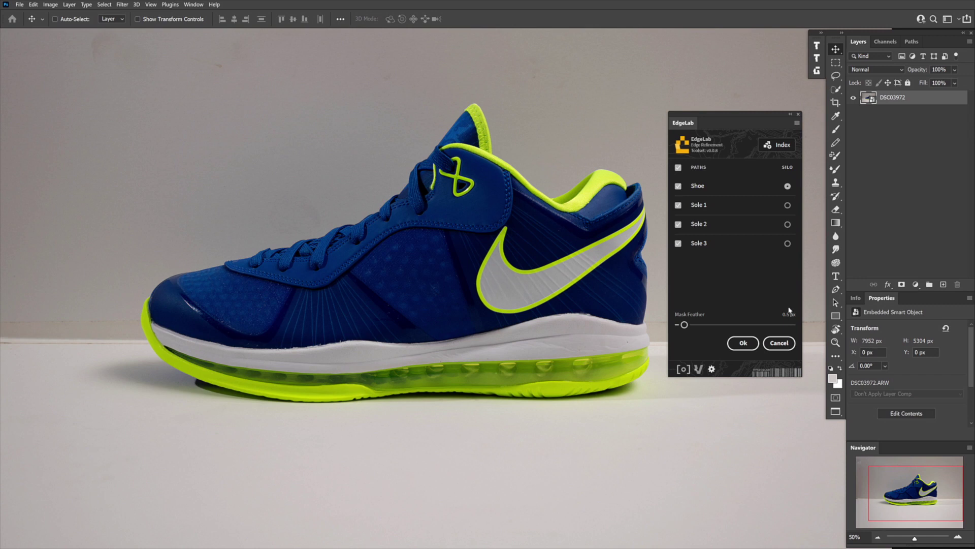
pyautogui.click(787, 205)
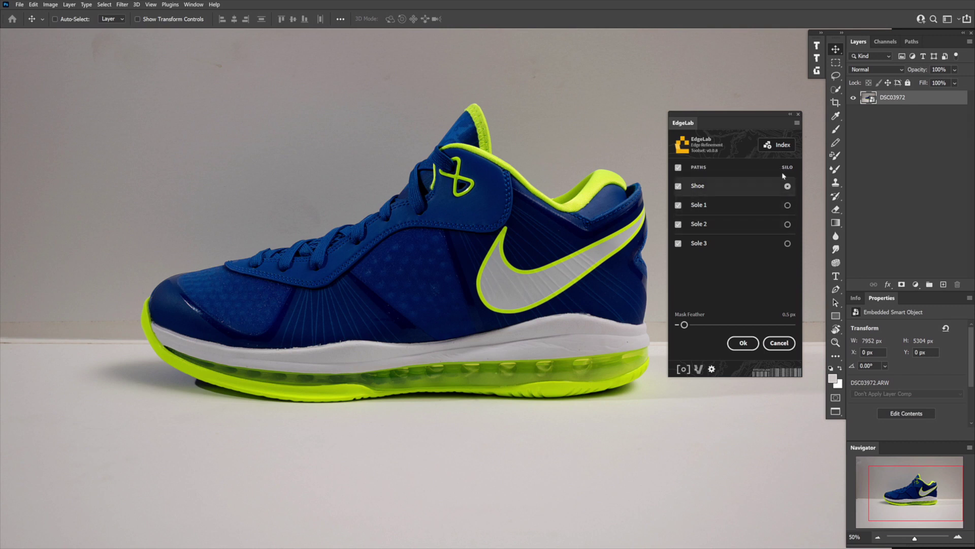
pyautogui.click(912, 41)
pyautogui.click(857, 59)
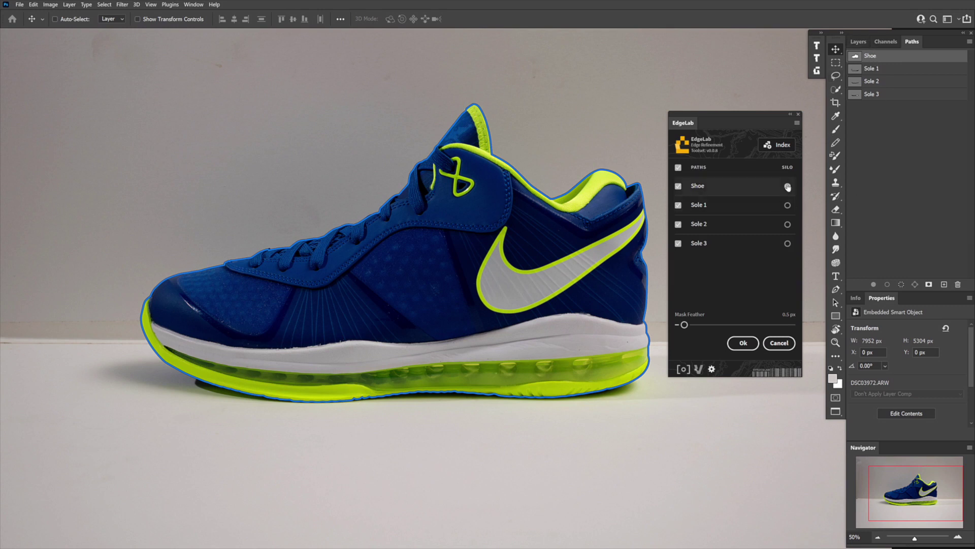
pyautogui.click(858, 41)
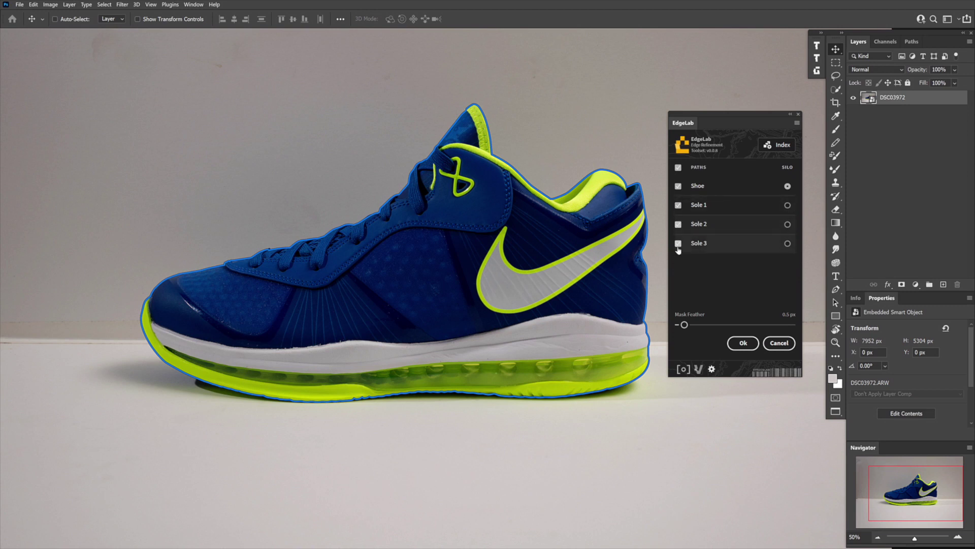
# Generate the EdgeLab guides and silo mask with all four paths included, and show the original DSC03972 layer.
pyautogui.click(678, 224)
pyautogui.click(679, 225)
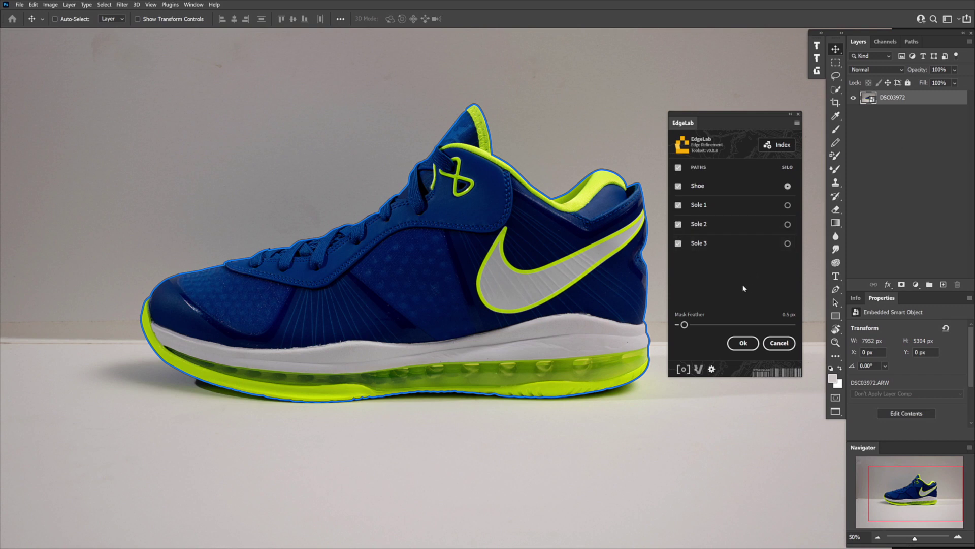
pyautogui.click(744, 343)
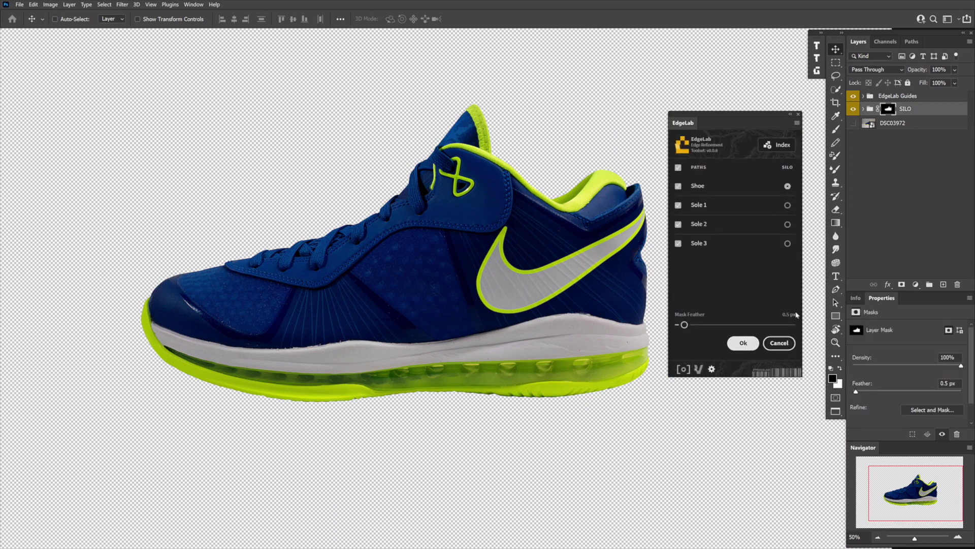
pyautogui.click(853, 124)
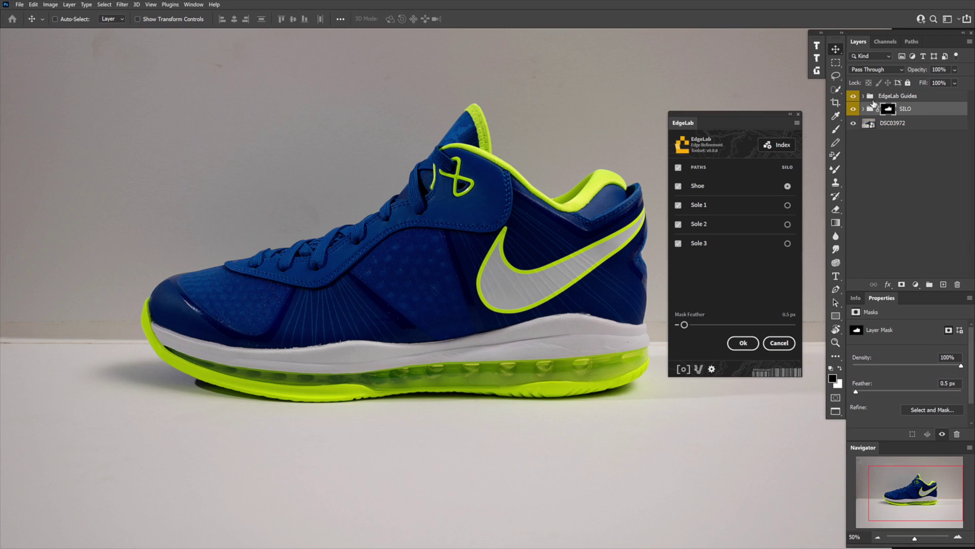
# Expand the SILO group and inspect its silhouette mask along with the masks of the sole groups inside it.
pyautogui.click(863, 109)
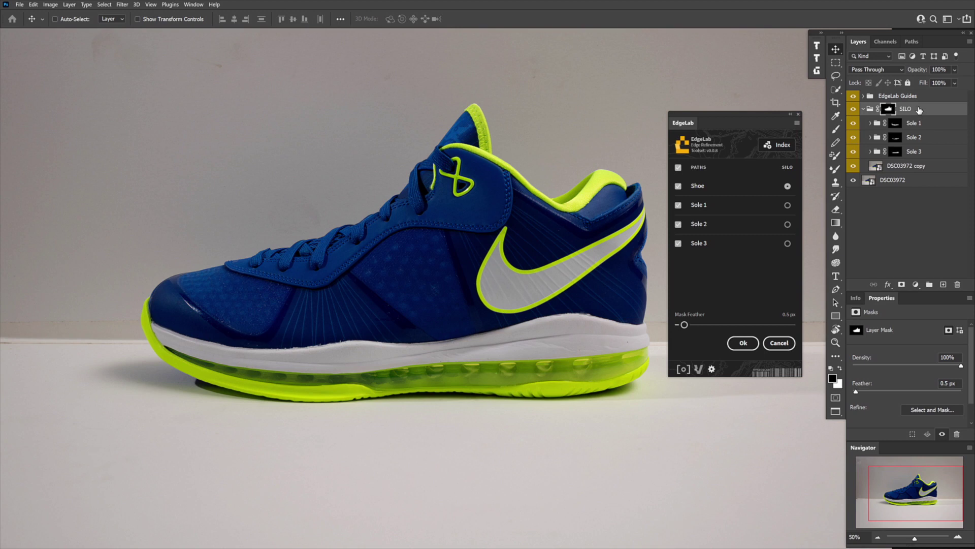
pyautogui.keyDown('alt'); pyautogui.click(889, 108); pyautogui.keyUp('alt')
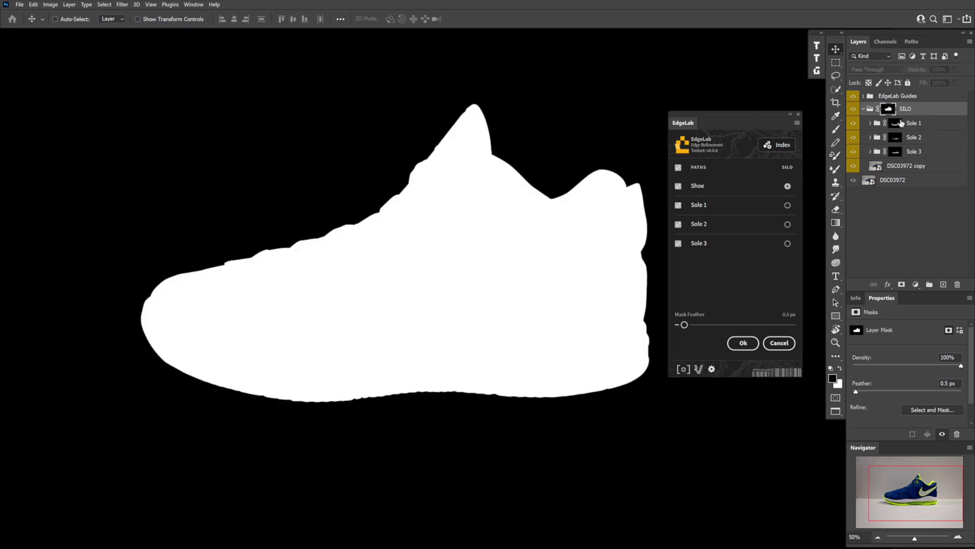
pyautogui.click(895, 124)
pyautogui.keyDown('alt'); pyautogui.click(896, 144); pyautogui.keyUp('alt')
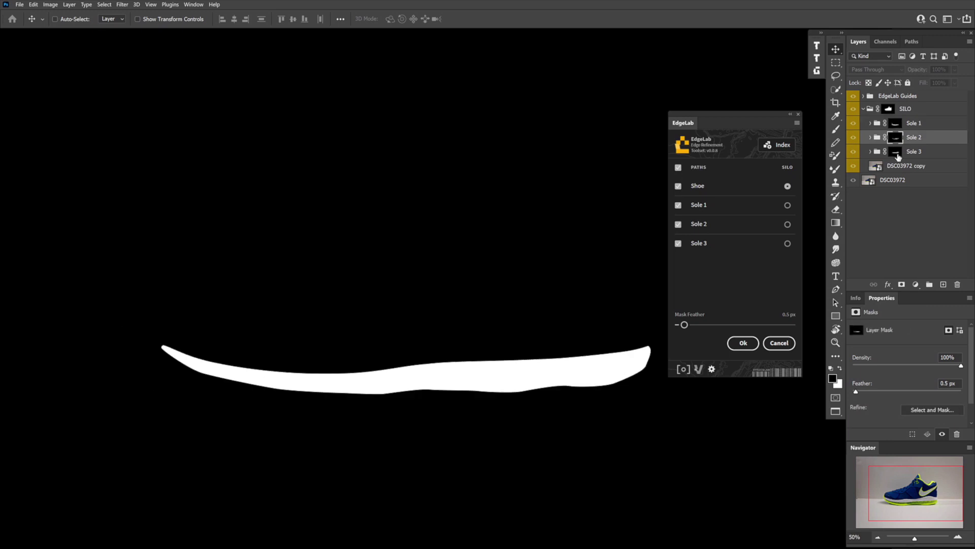
pyautogui.keyDown('alt'); pyautogui.click(899, 155); pyautogui.keyUp('alt')
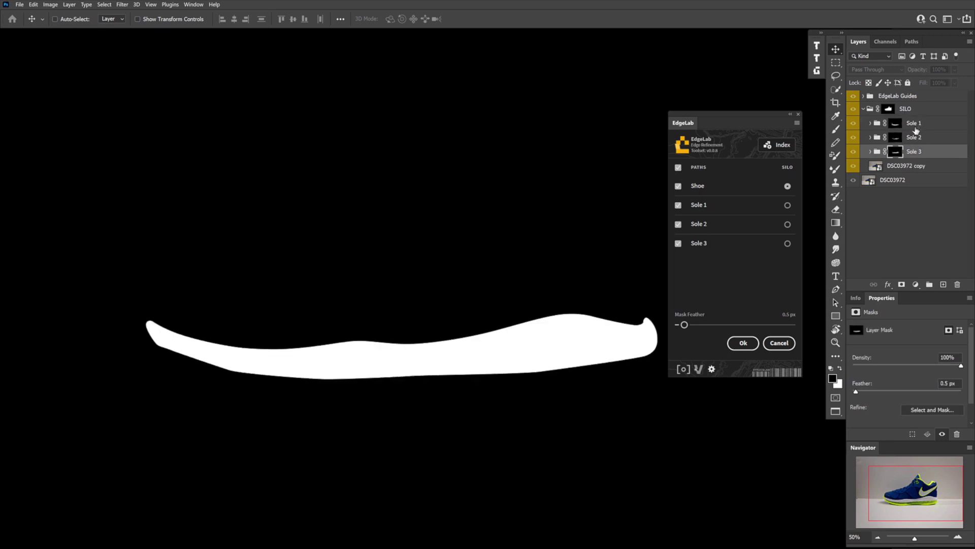
pyautogui.click(904, 112)
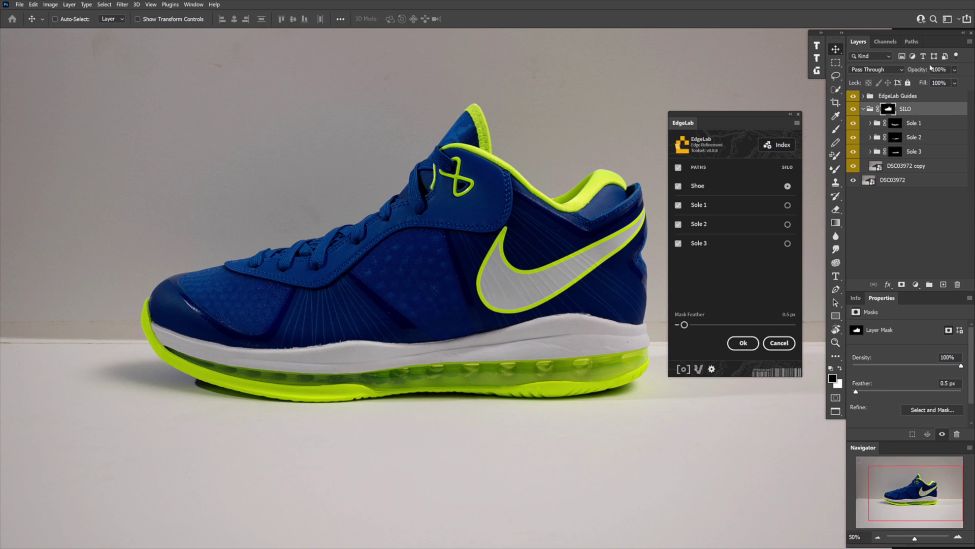
# Check the saved paths against the SILO subgroups, and inspect the image copies inside Sole 3, Sole 2 and Sole 1.
pyautogui.click(909, 42)
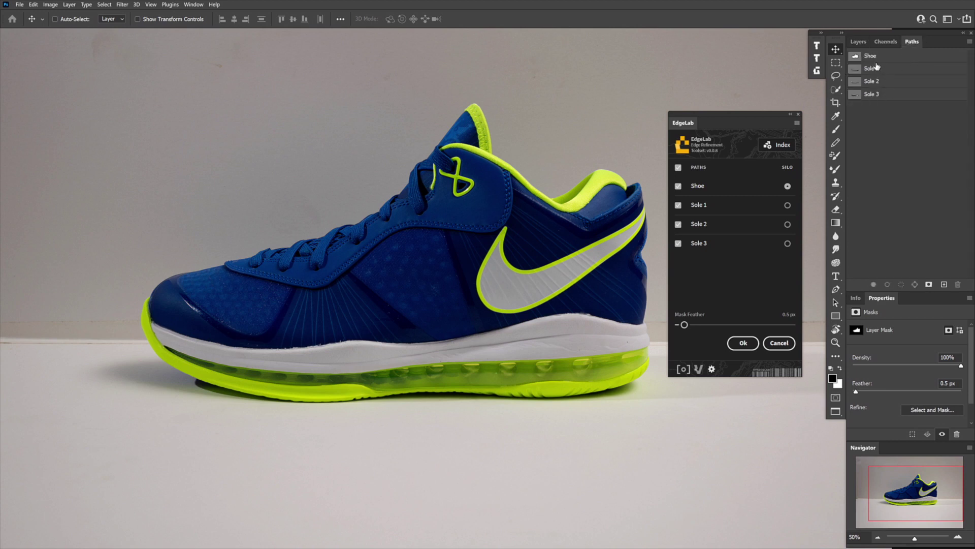
pyautogui.click(858, 42)
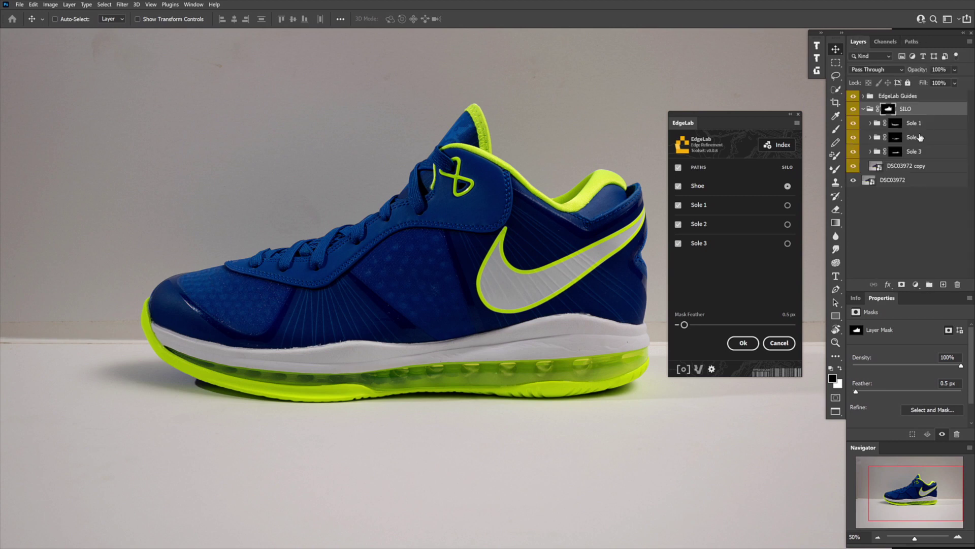
pyautogui.click(870, 151)
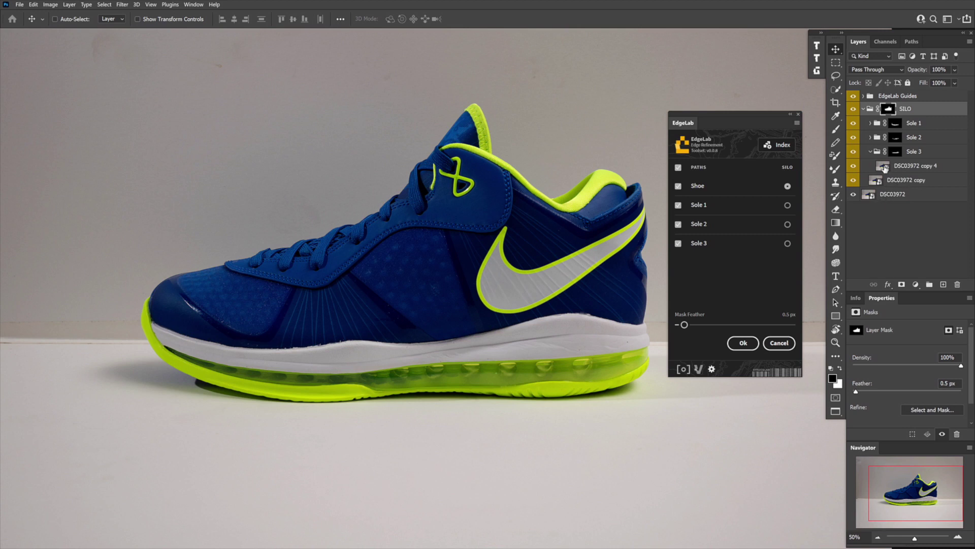
pyautogui.click(870, 152)
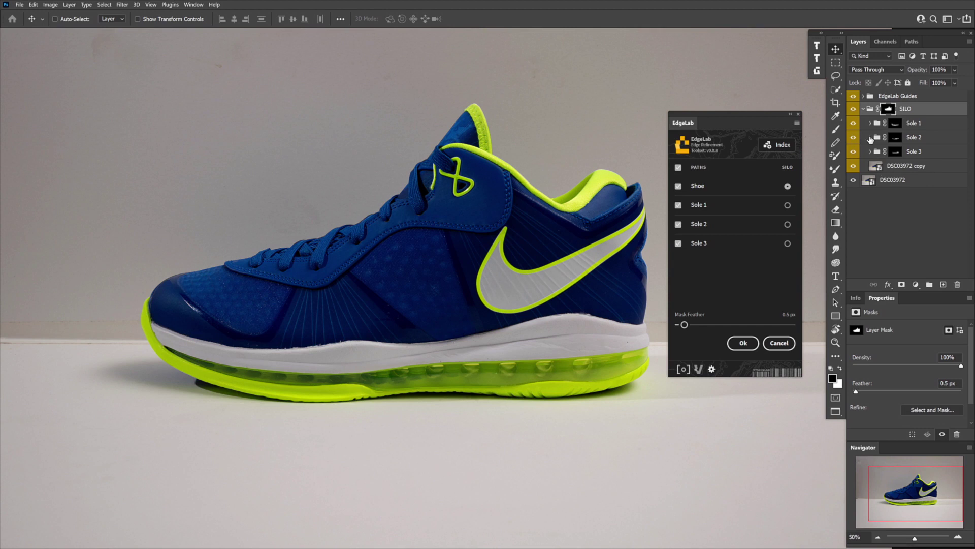
pyautogui.click(870, 138)
pyautogui.click(870, 138)
pyautogui.click(870, 123)
pyautogui.click(871, 124)
# Preview the minus and plus guide layers of Sole 3 and Sole 2 one at a time, and hide them again.
pyautogui.click(864, 96)
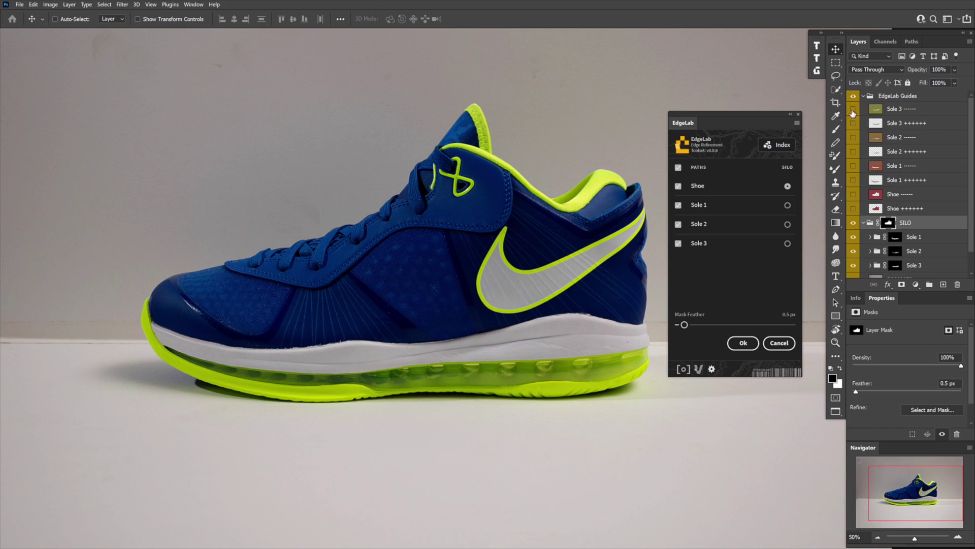
pyautogui.click(854, 109)
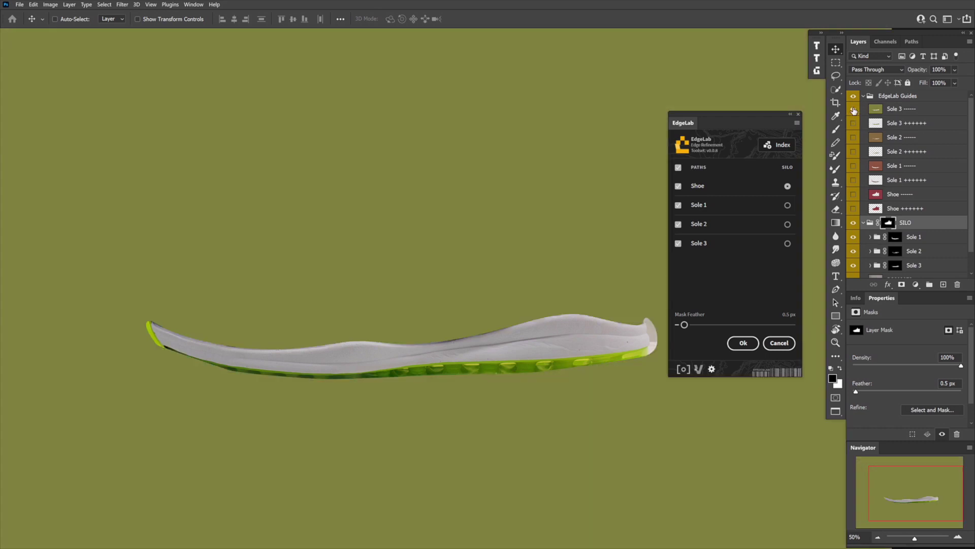
pyautogui.click(854, 109)
pyautogui.click(854, 124)
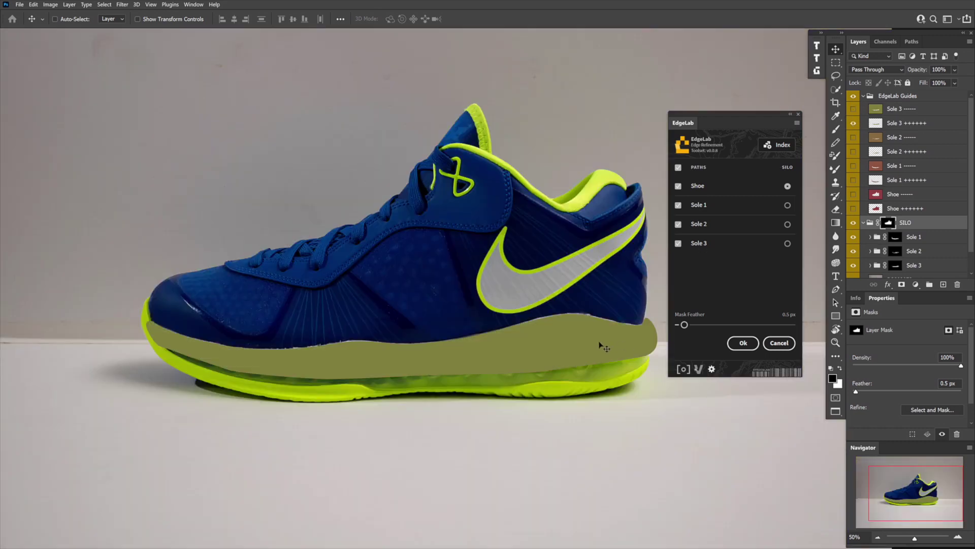
pyautogui.click(853, 123)
pyautogui.click(853, 137)
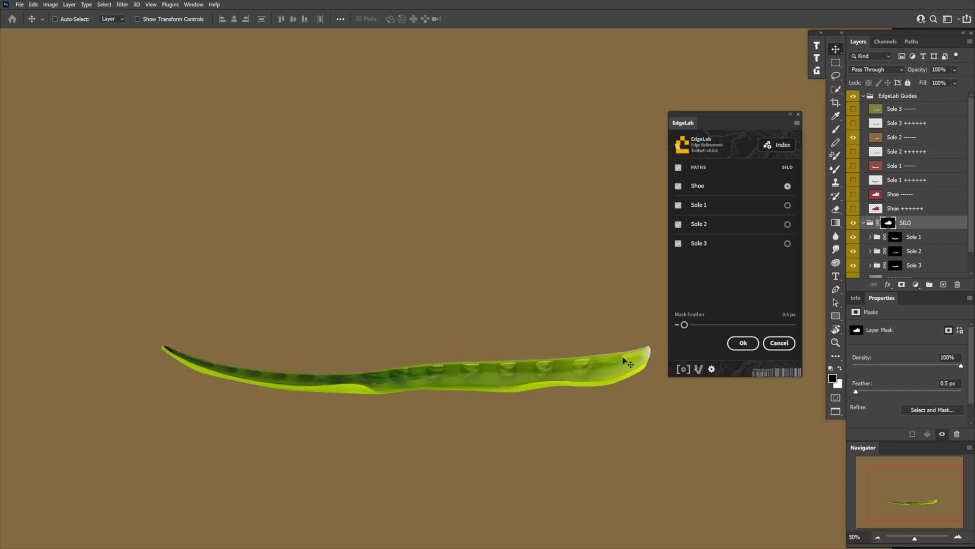
pyautogui.click(854, 137)
pyautogui.click(854, 152)
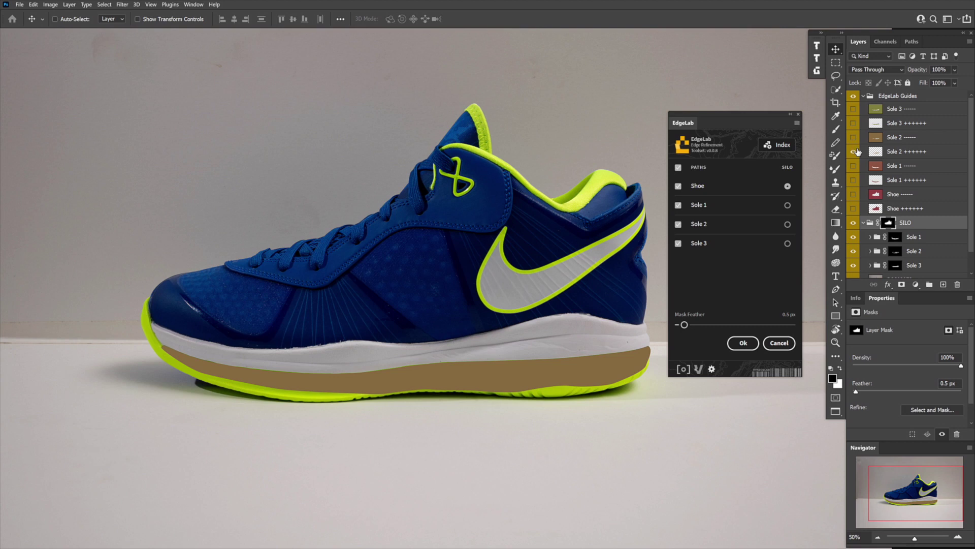
pyautogui.click(853, 151)
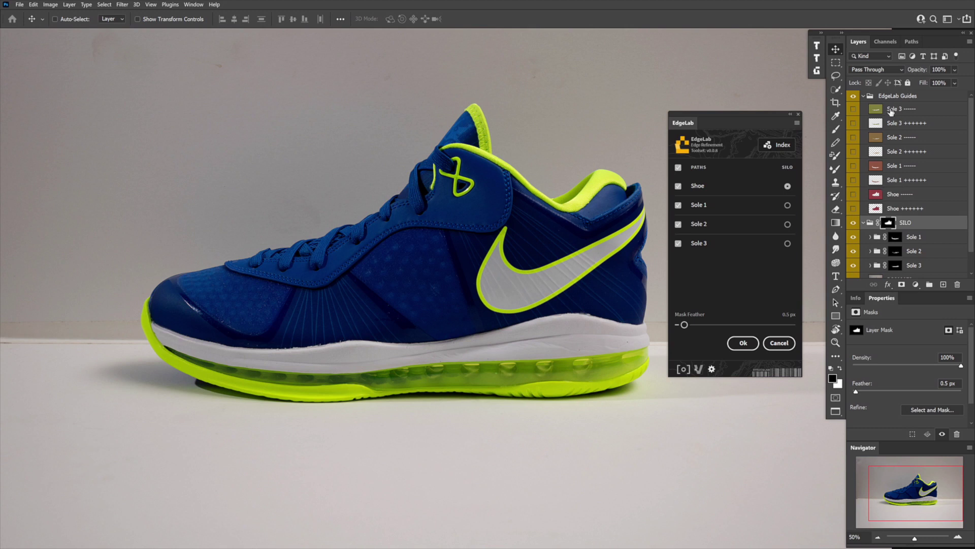
pyautogui.click(864, 96)
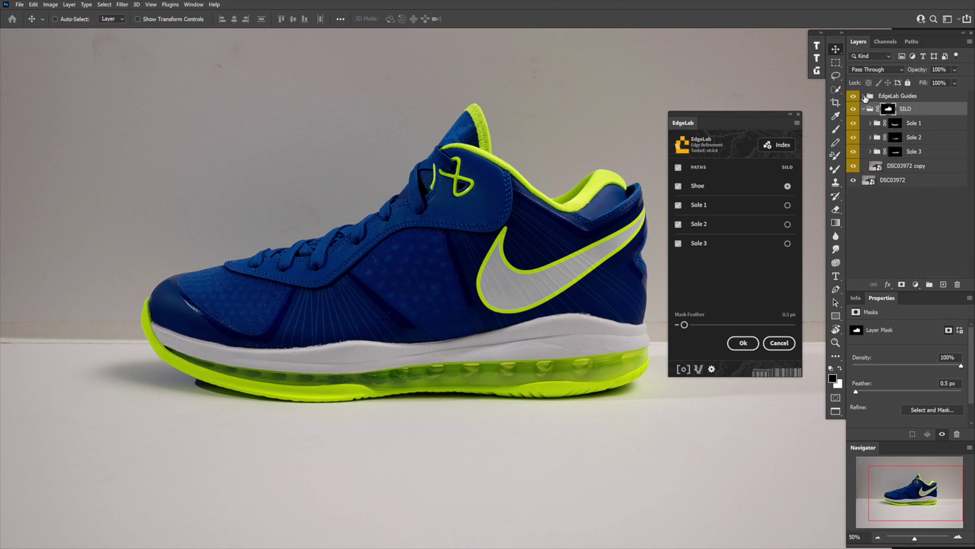
# Dock EdgeLab as a collapsed icon, and open Liquify in an enlarged window for DSC03972 copy 2 in the Sole 1 group.
pyautogui.moveTo(685, 124); pyautogui.dragTo(821, 88)
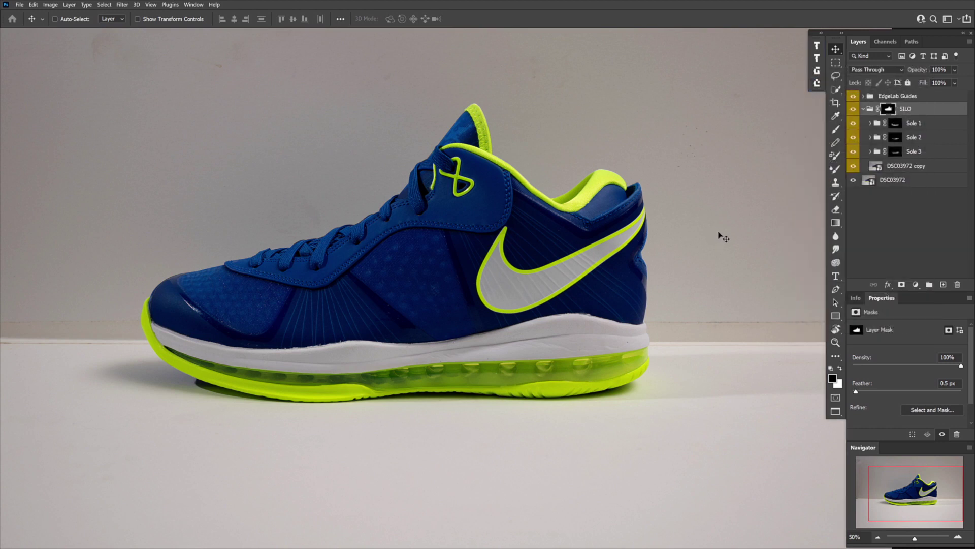
pyautogui.click(870, 122)
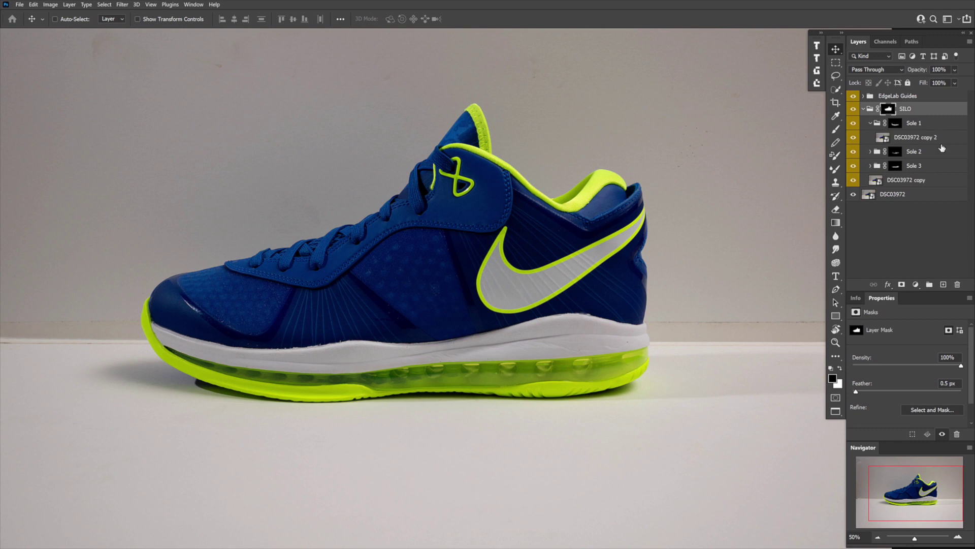
pyautogui.click(912, 138)
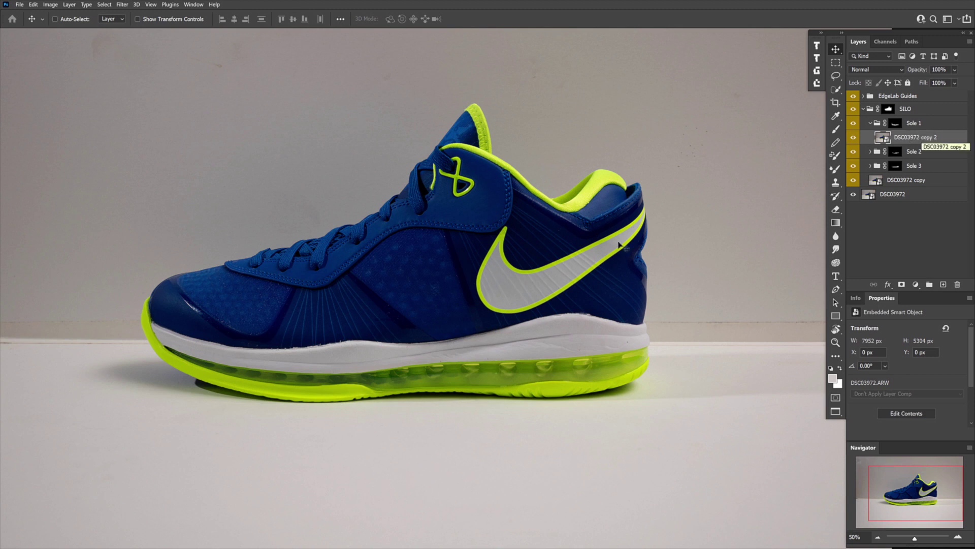
pyautogui.click(123, 5)
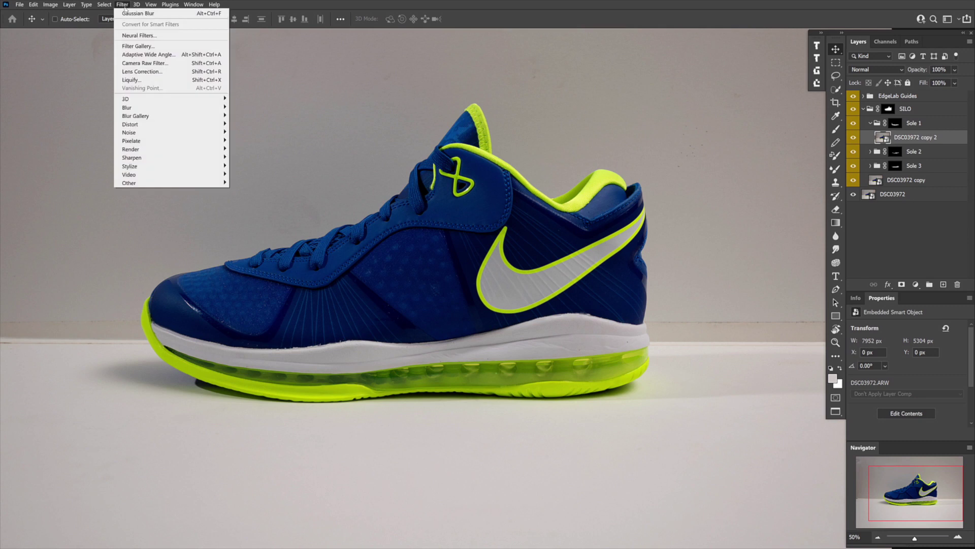
pyautogui.click(150, 81)
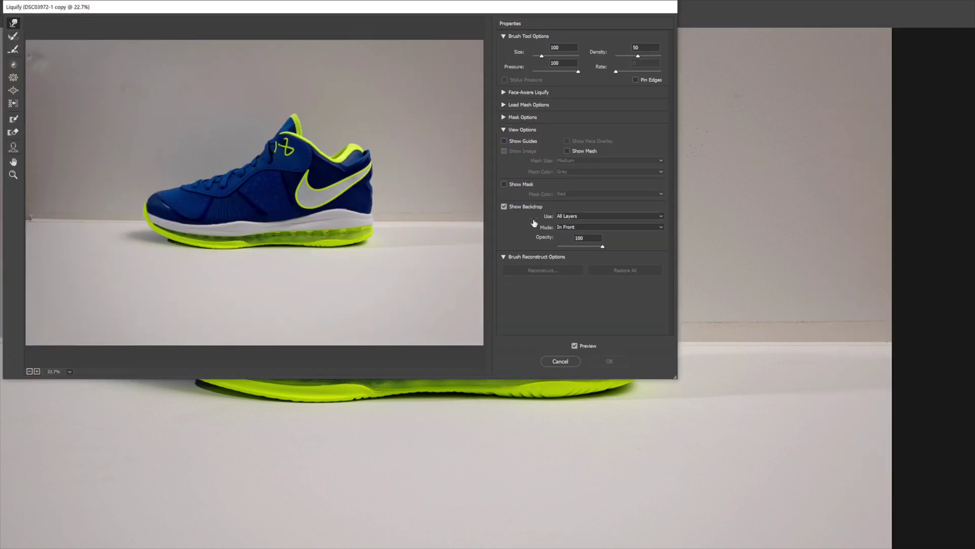
pyautogui.moveTo(397, 7); pyautogui.dragTo(522, 56)
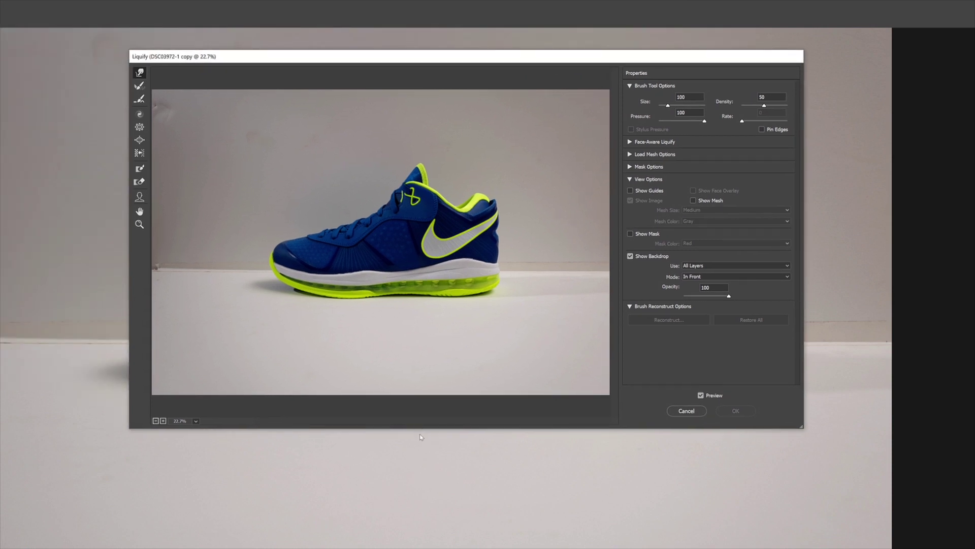
pyautogui.moveTo(420, 428); pyautogui.dragTo(441, 525)
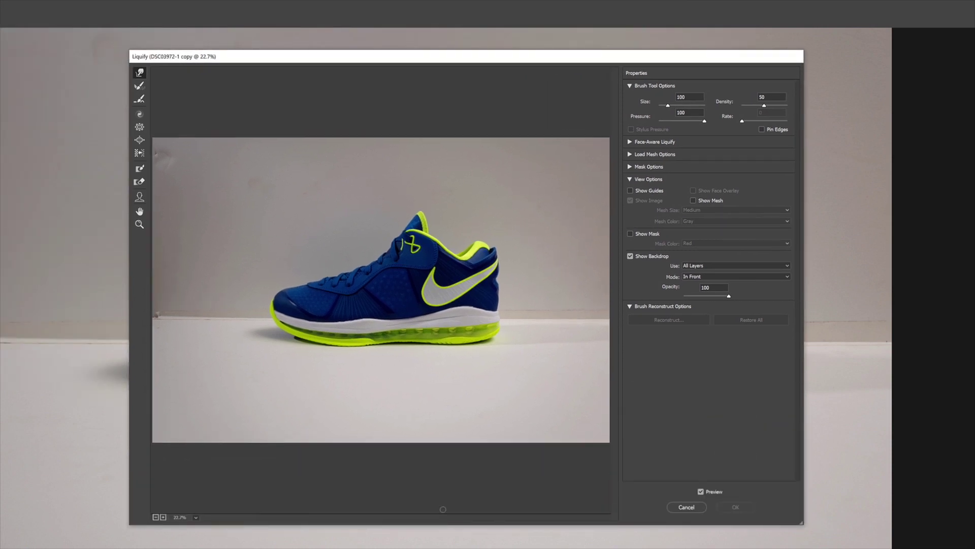
# Compare the heel's midsole edge with Liquify's backdrop off and on, and open the choice of backdrop layers.
pyautogui.scroll(1, 457, 407)
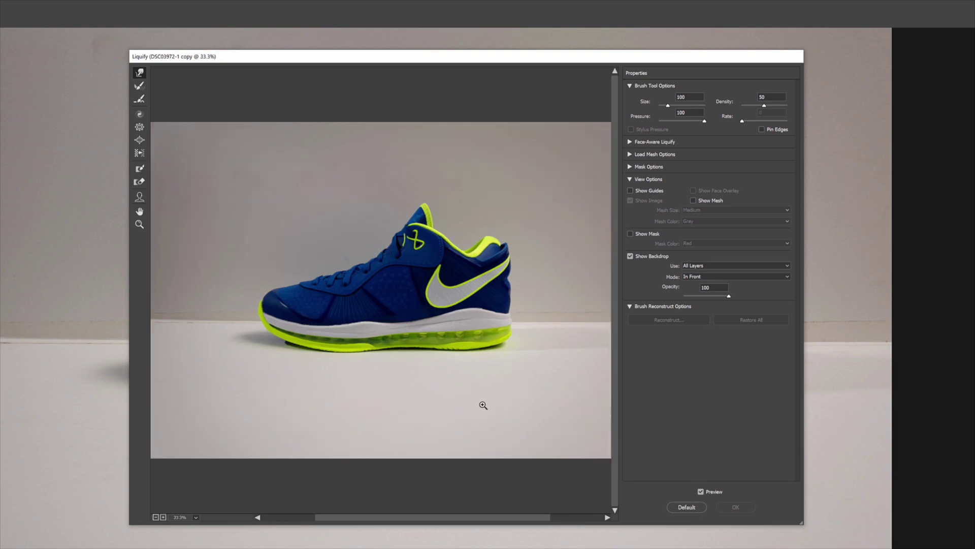
pyautogui.scroll(1, 483, 405)
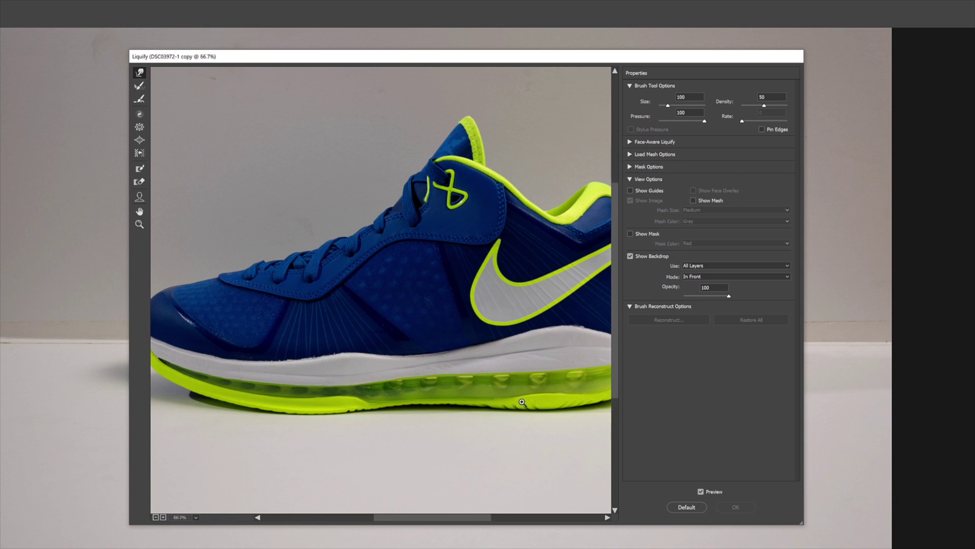
pyautogui.scroll(2, 521, 402)
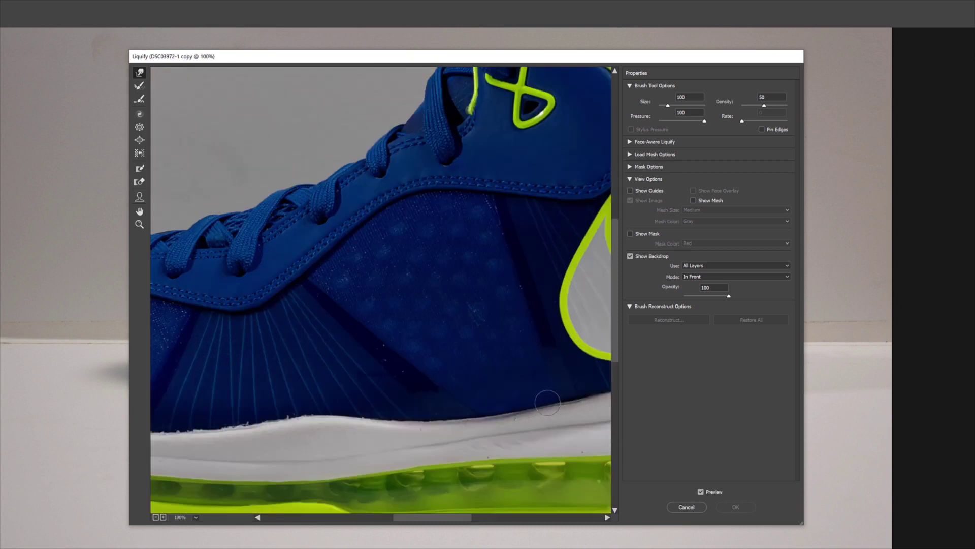
pyautogui.moveTo(547, 401)
pyautogui.mouseDown()
pyautogui.moveTo(368, 331)
pyautogui.moveTo(233, 327)
pyautogui.mouseUp()
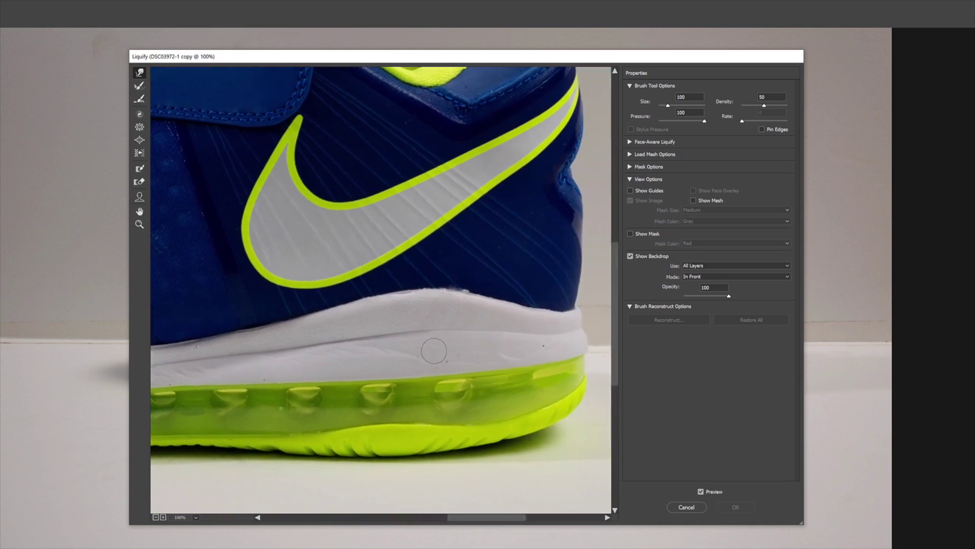
pyautogui.click(630, 256)
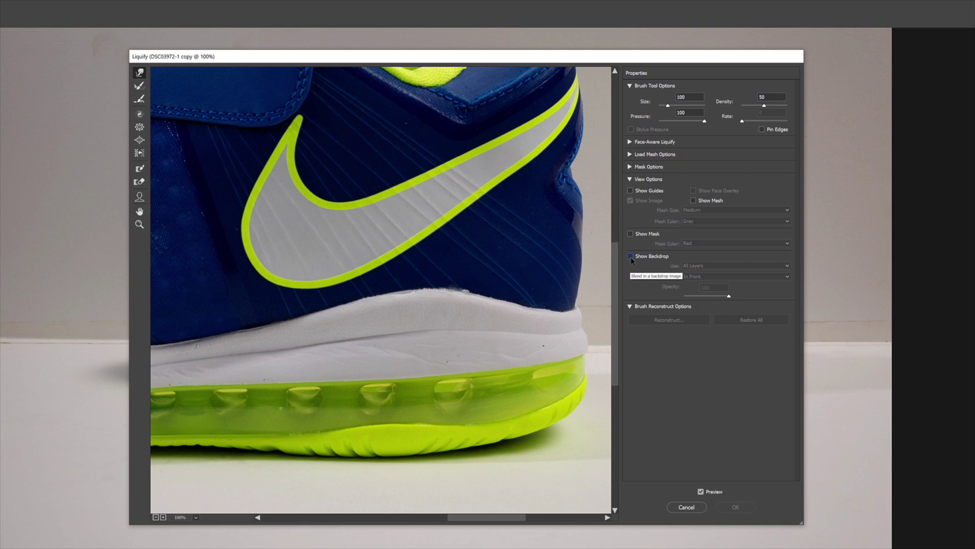
pyautogui.click(629, 256)
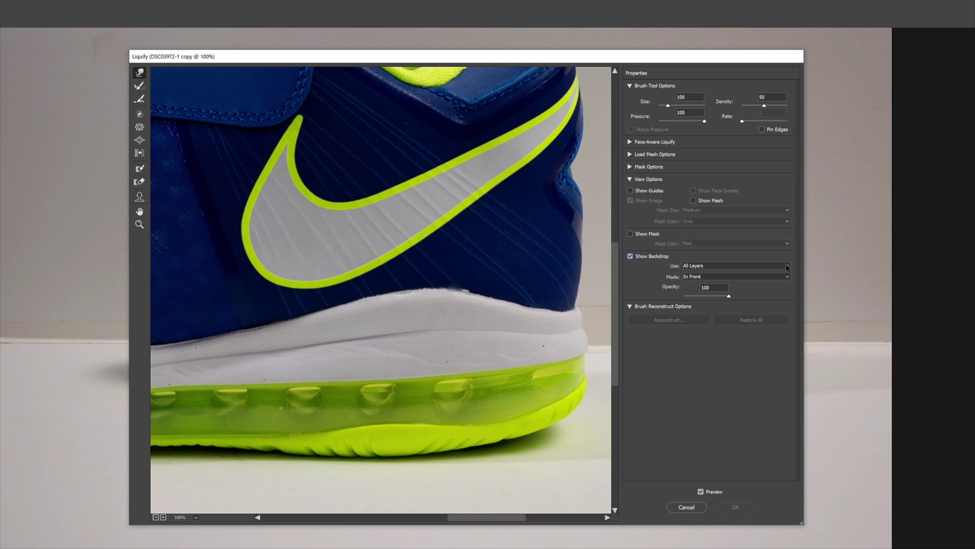
pyautogui.keyDown('ctrl'); pyautogui.click(495, 317); pyautogui.keyUp('ctrl')
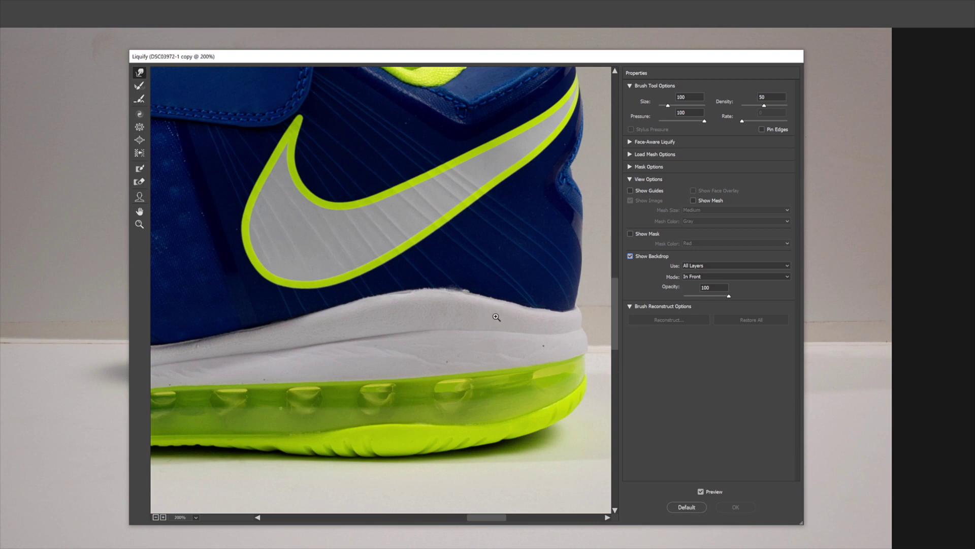
pyautogui.keyDown('ctrl'); pyautogui.click(496, 317); pyautogui.keyUp('ctrl')
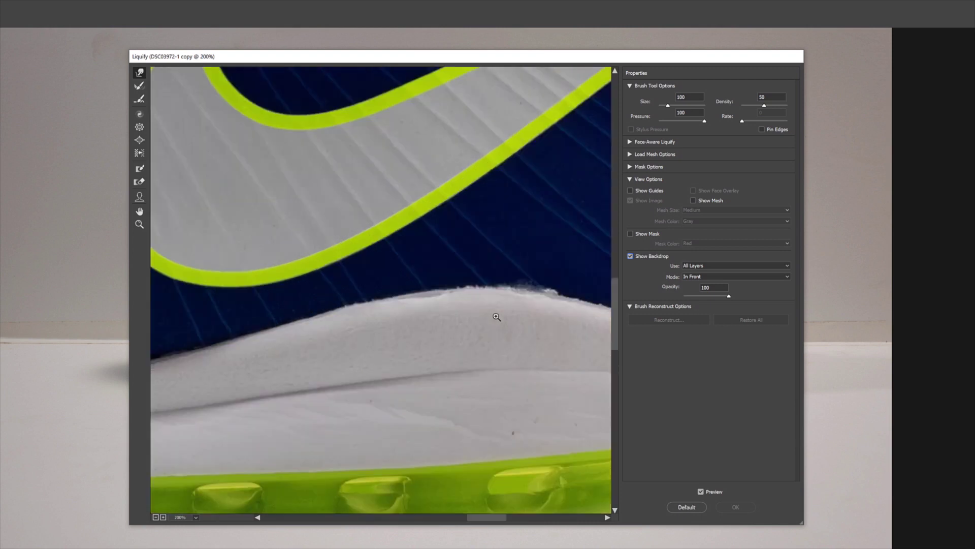
pyautogui.click(714, 267)
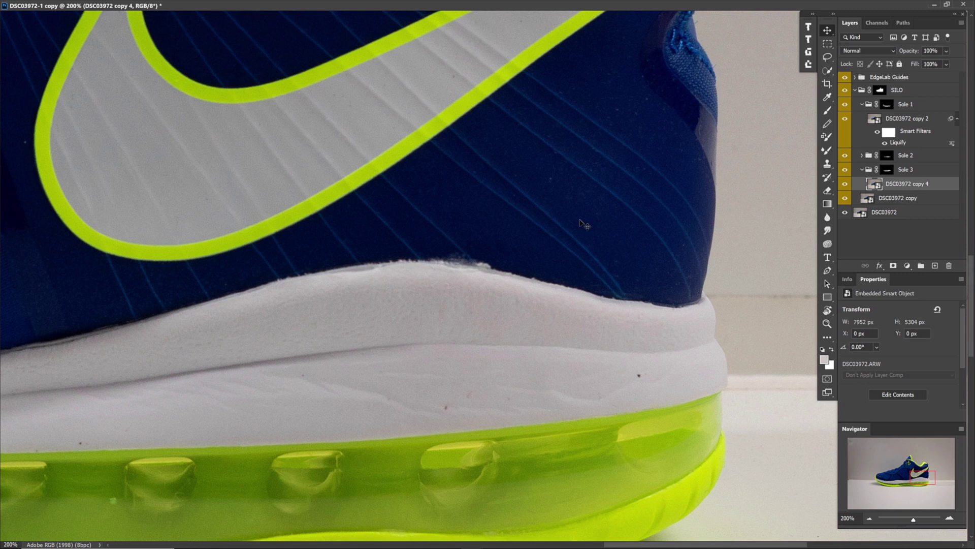
# Open Liquify for DSC03972 copy 4 in the Sole 3 group and set its backdrop to Sole 3 ------ in front of the heel.
pyautogui.hotkey('shift', 'ctrl', 'x')
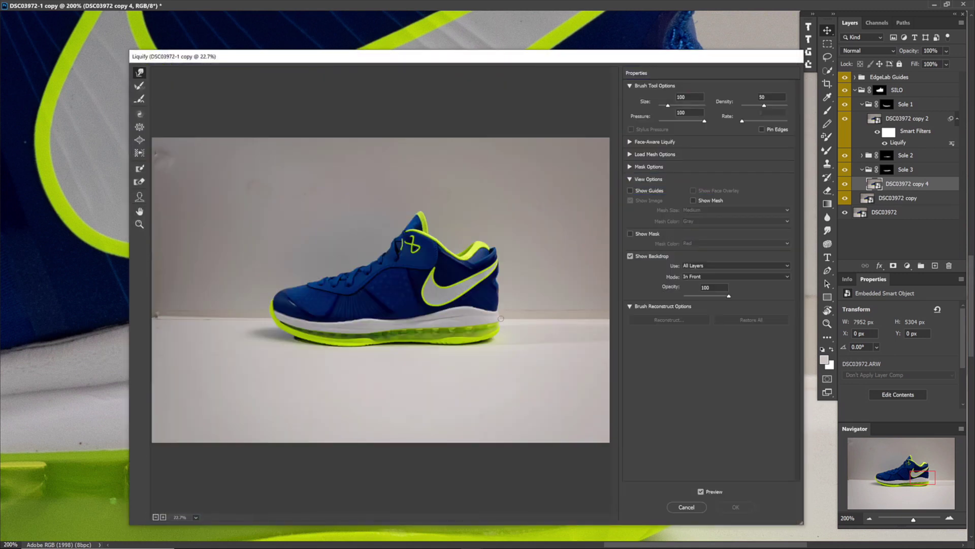
pyautogui.hotkey('ctrl', '+')
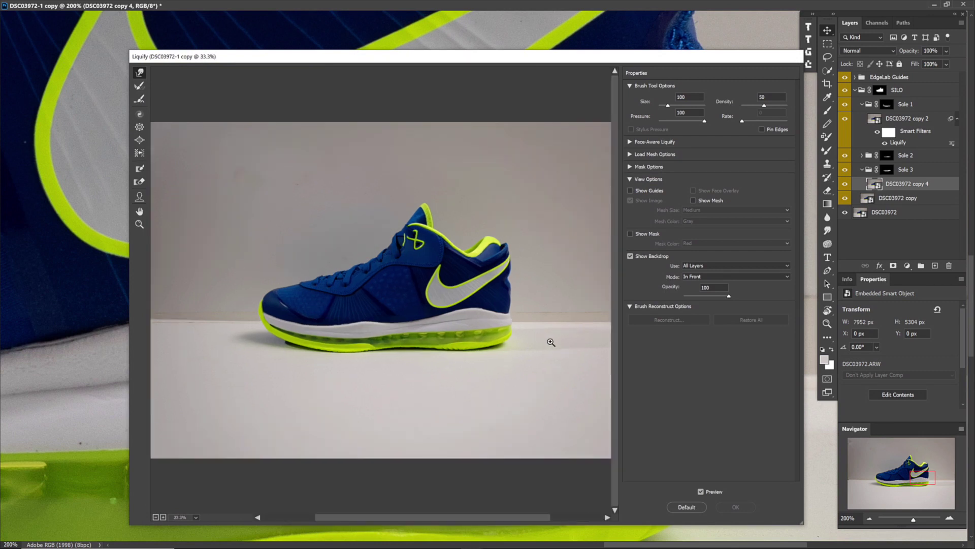
pyautogui.hotkey('ctrl', '+')
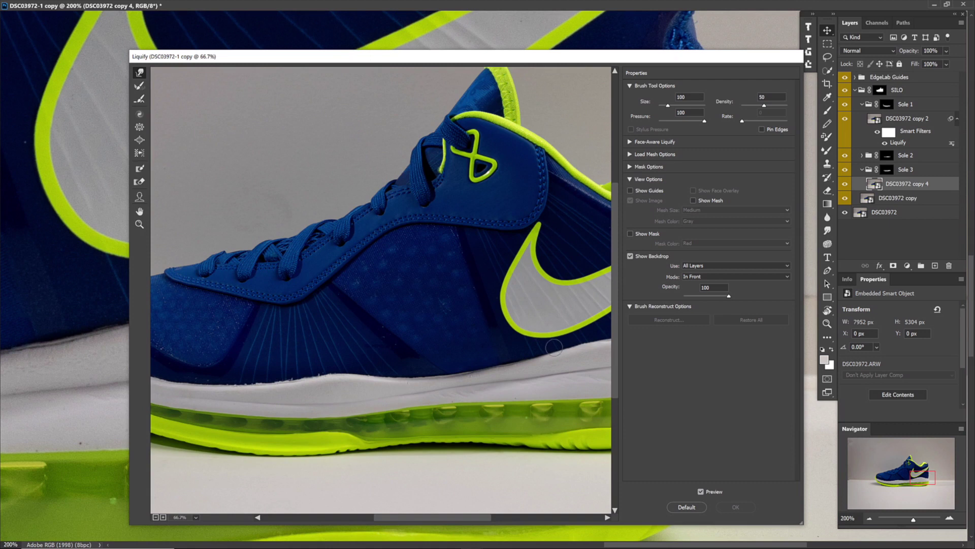
pyautogui.hotkey('ctrl', '+')
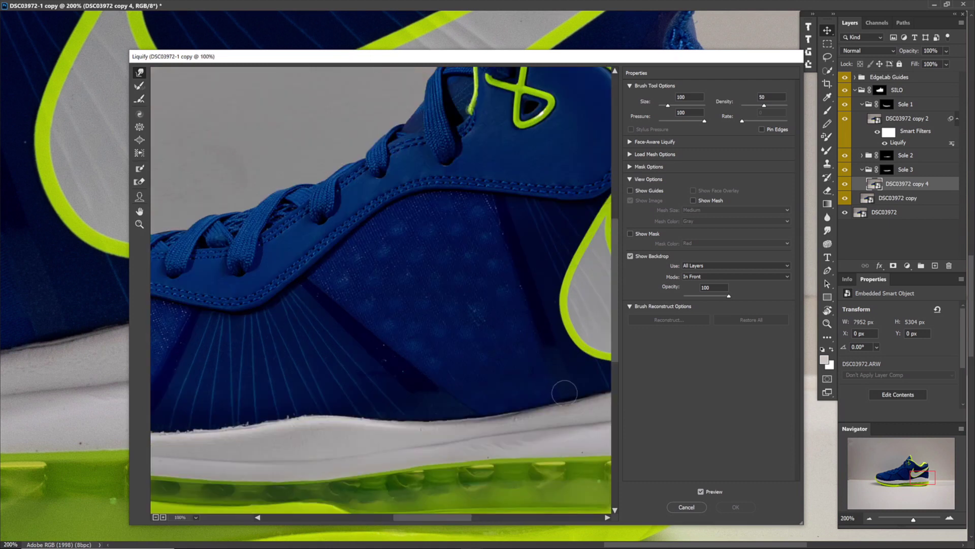
pyautogui.moveTo(573, 393)
pyautogui.mouseDown()
pyautogui.moveTo(411, 349)
pyautogui.moveTo(239, 330)
pyautogui.mouseUp()
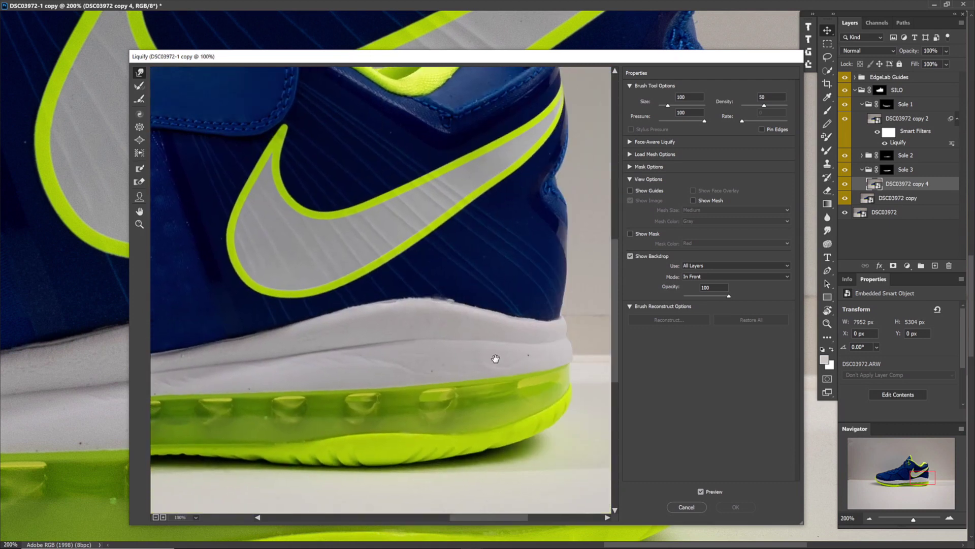
pyautogui.click(496, 356)
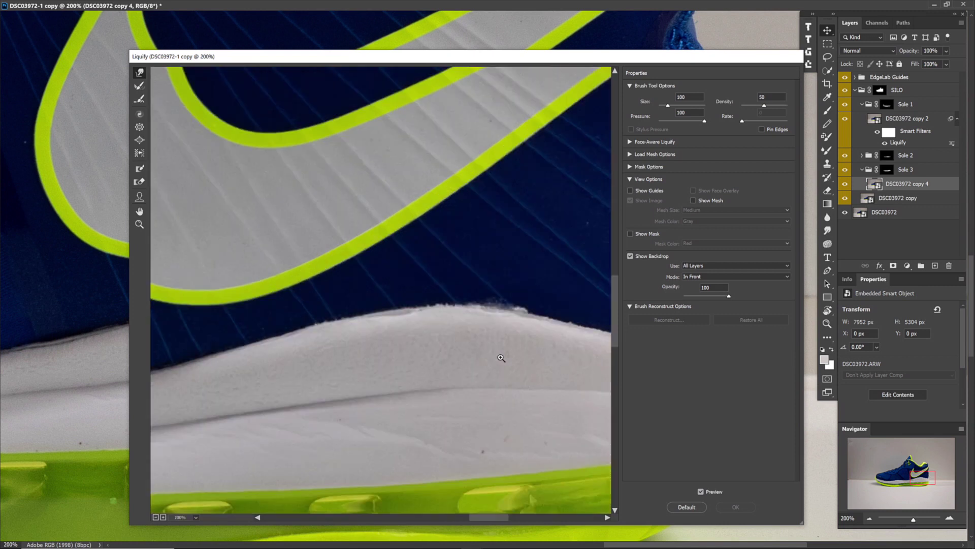
pyautogui.click(737, 275)
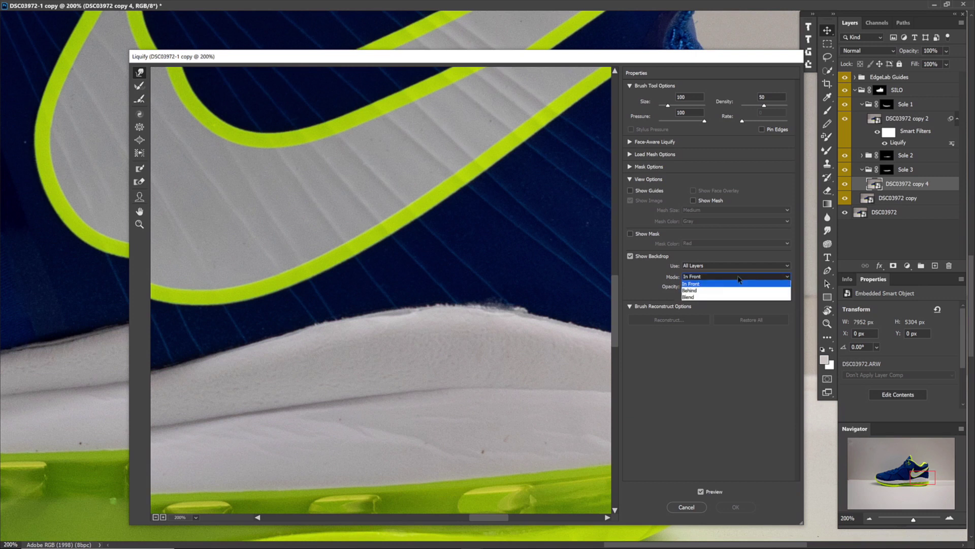
pyautogui.click(738, 275)
pyautogui.click(739, 267)
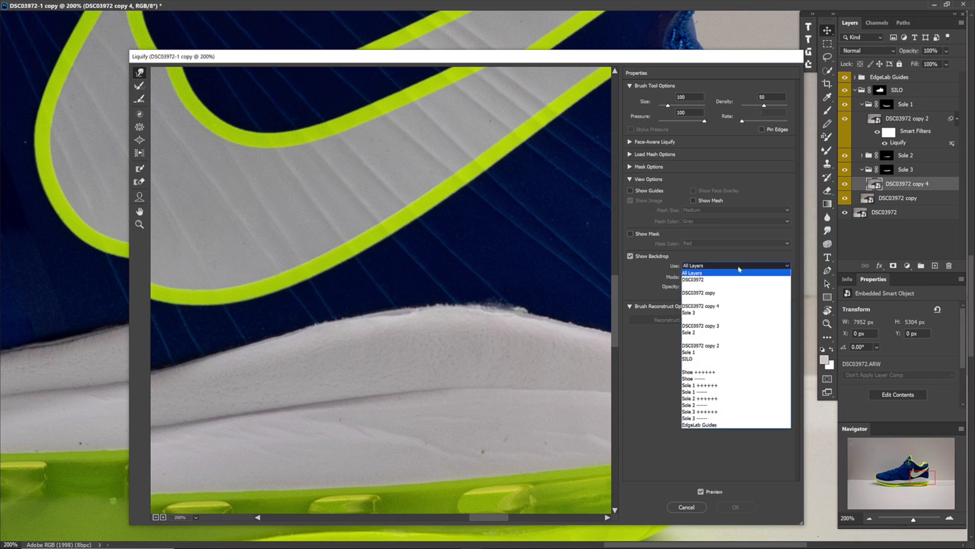
pyautogui.click(713, 418)
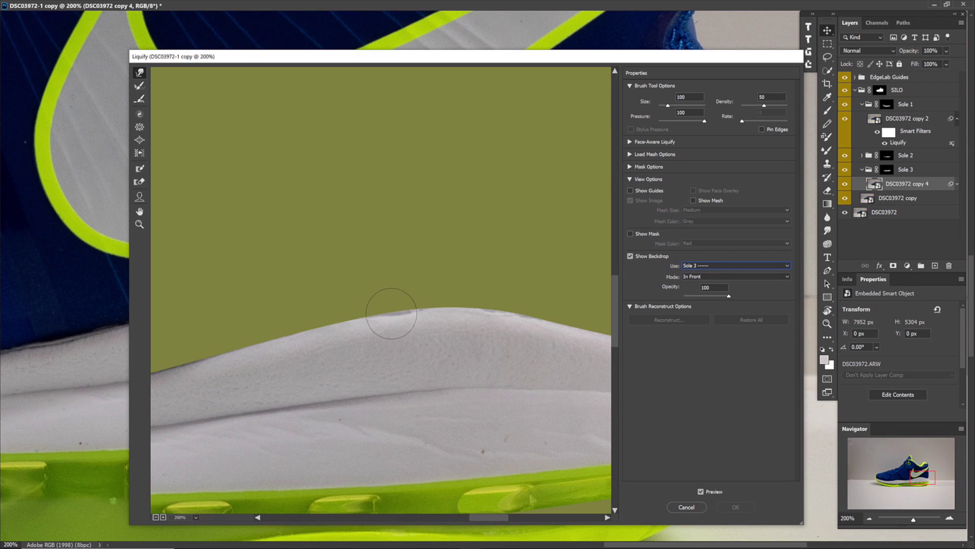
# Push the heel's rough white midsole edge up to the guide's curve with the Forward Warp tool, and apply Liquify.
pyautogui.moveTo(398, 313); pyautogui.dragTo(412, 304)
pyautogui.moveTo(462, 327)
pyautogui.mouseDown()
pyautogui.moveTo(501, 326)
pyautogui.moveTo(490, 320)
pyautogui.moveTo(494, 308)
pyautogui.moveTo(516, 326)
pyautogui.moveTo(524, 317)
pyautogui.moveTo(529, 342)
pyautogui.moveTo(368, 327)
pyautogui.mouseUp()
pyautogui.moveTo(473, 337)
pyautogui.mouseDown()
pyautogui.moveTo(490, 334)
pyautogui.moveTo(283, 276)
pyautogui.moveTo(561, 326)
pyautogui.moveTo(564, 340)
pyautogui.mouseUp()
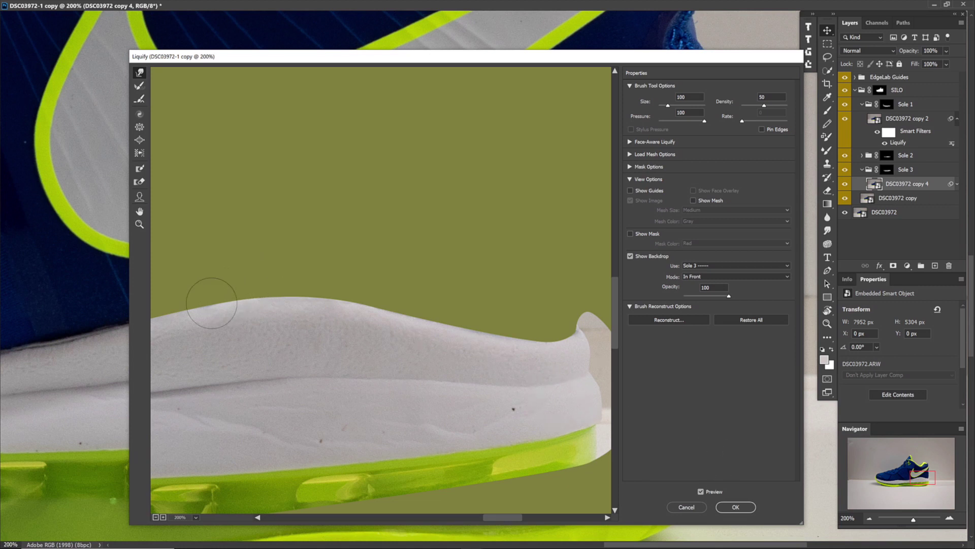
pyautogui.click(739, 505)
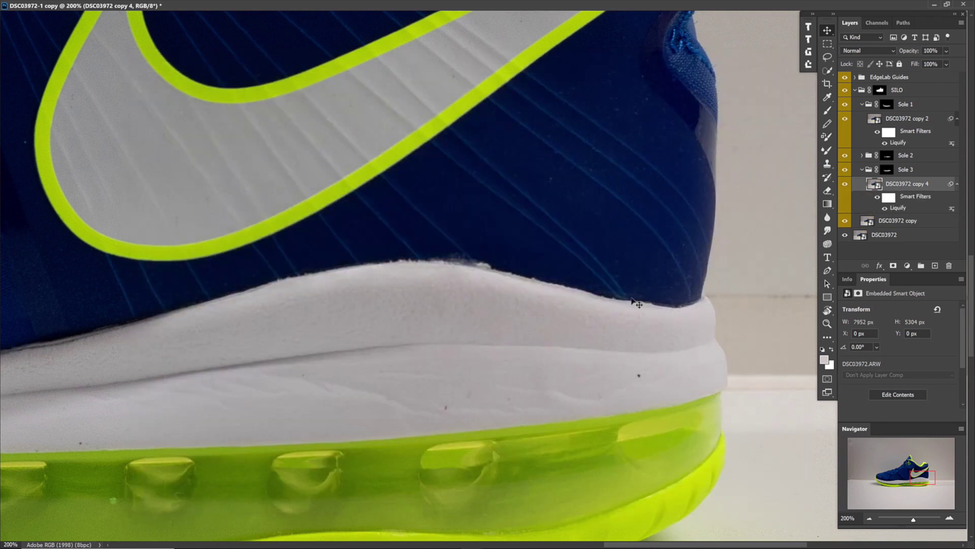
# Collapse the Sole 3 group, open Liquify for DSC03972 copy, and use Sole 3 ++++++ as the backdrop.
pyautogui.click(869, 224)
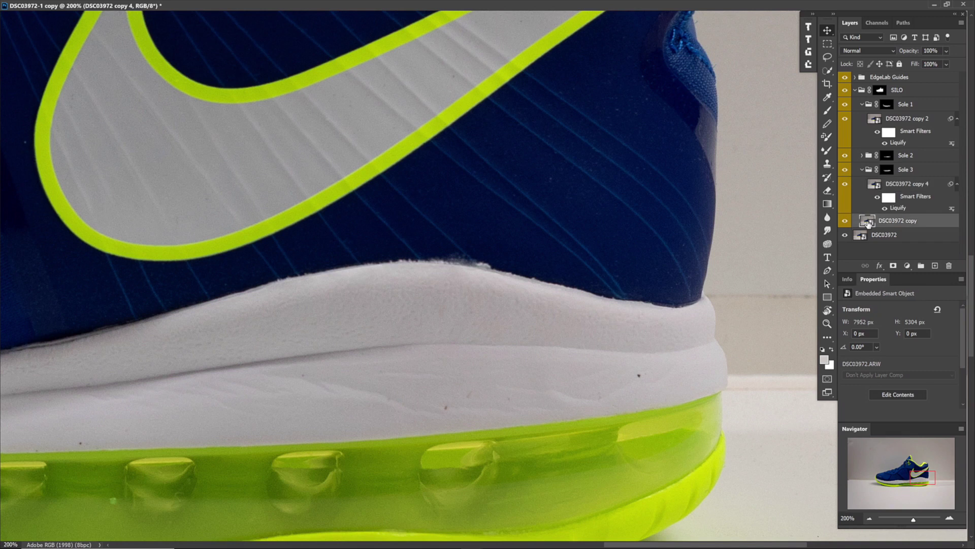
pyautogui.click(862, 169)
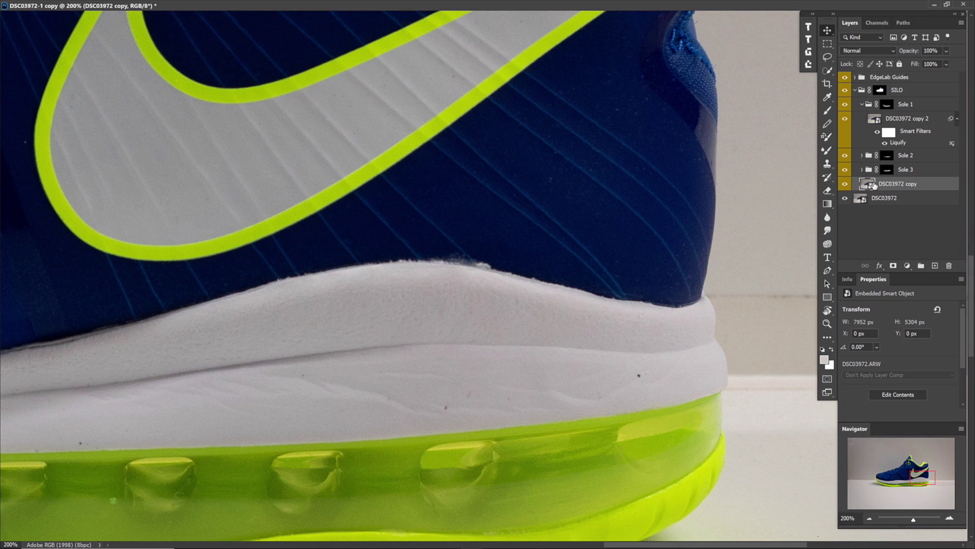
pyautogui.hotkey('ctrl', 'shift', 'x')
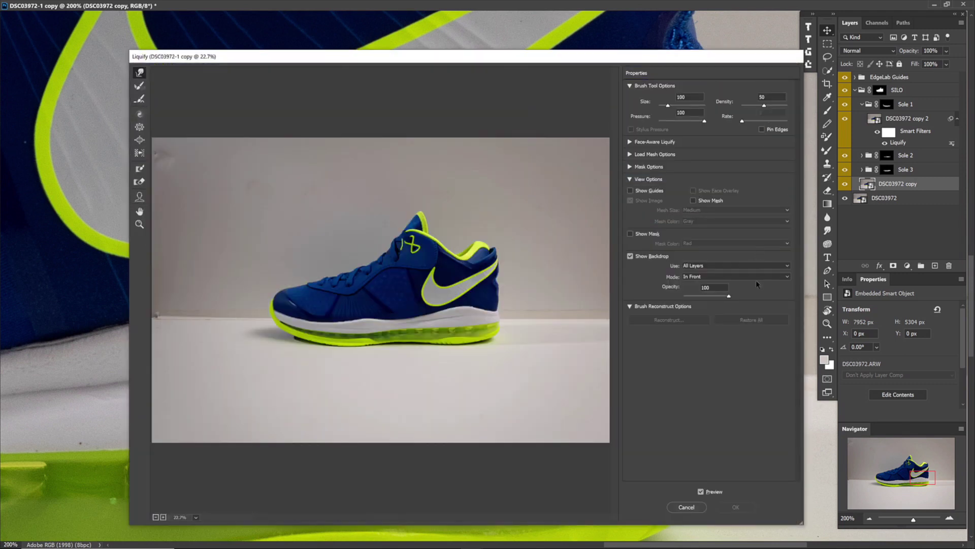
pyautogui.click(758, 267)
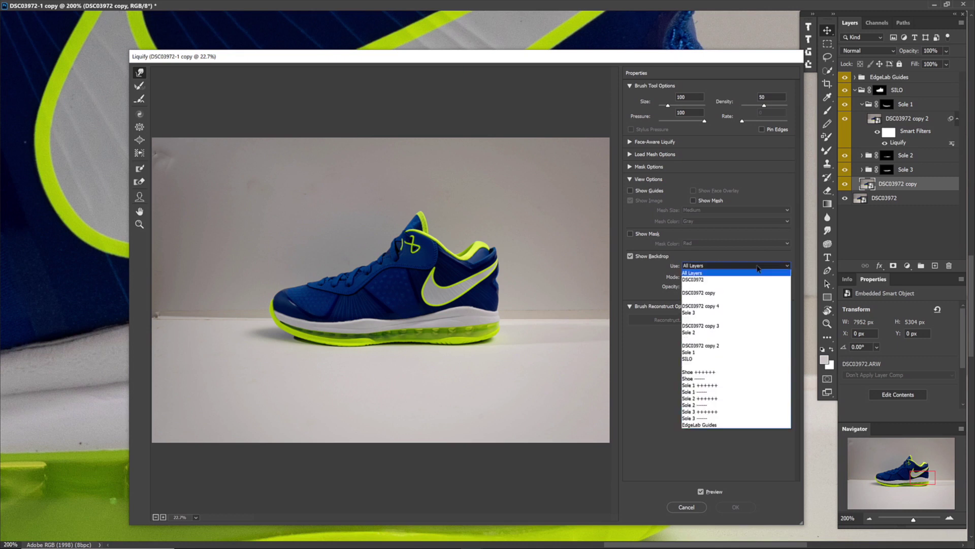
pyautogui.click(723, 411)
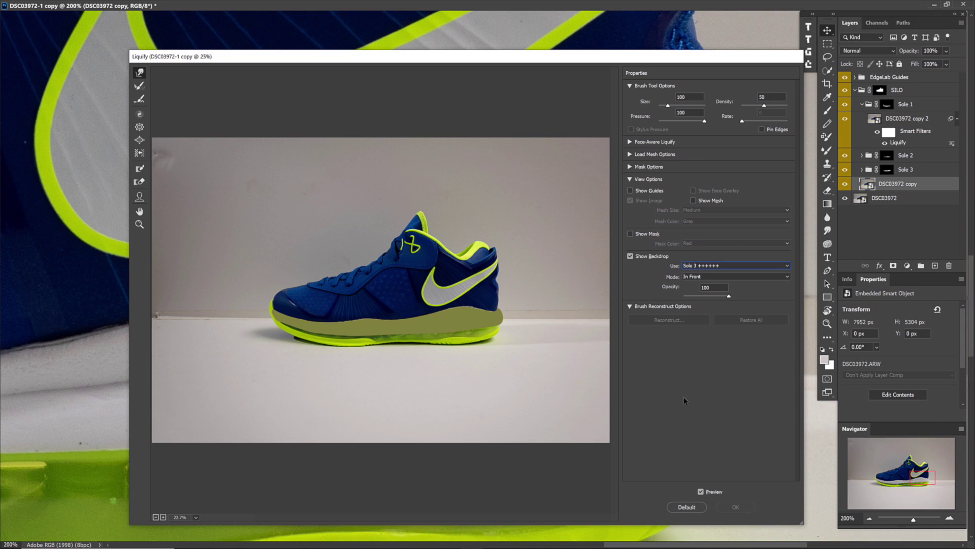
# Push the white fringe along the heel's upper edge beneath the backdrop with the Forward Warp tool, reducing the brush size to 70.
pyautogui.hotkey('ctrl', 'alt', '=')
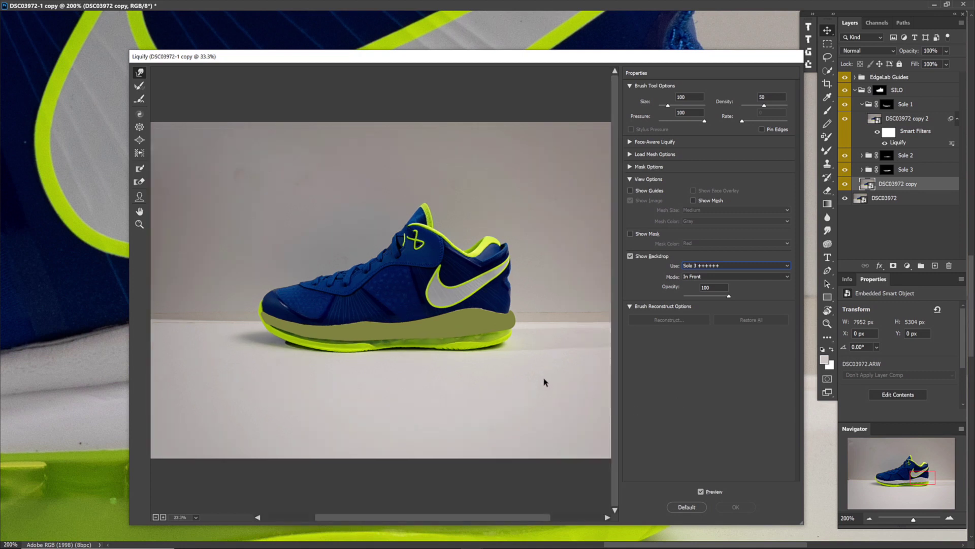
pyautogui.hotkey('ctrl', 'alt', '=')
pyautogui.hotkey('ctrl', 'alt', '=')
pyautogui.hotkey('ctrl', 'alt', '=')
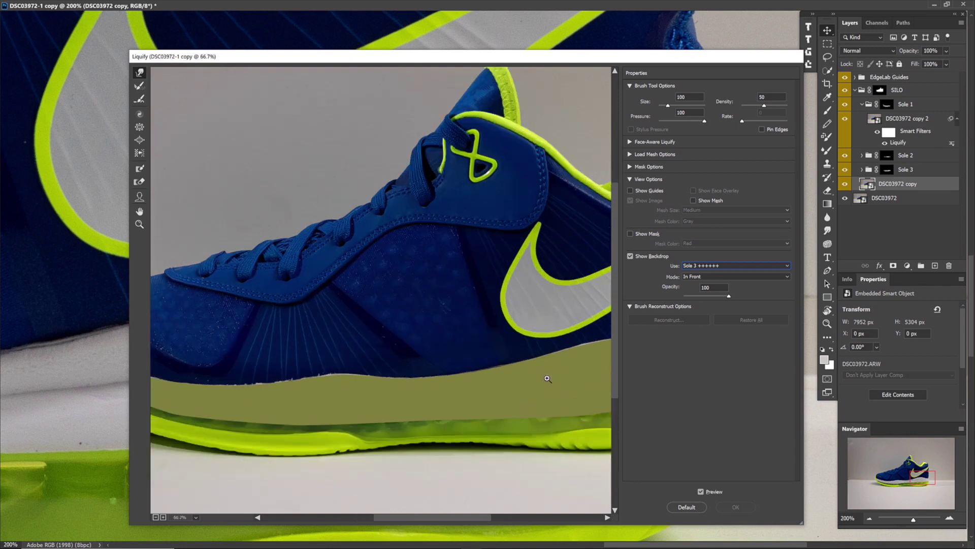
pyautogui.hotkey('ctrl', 'alt', '=')
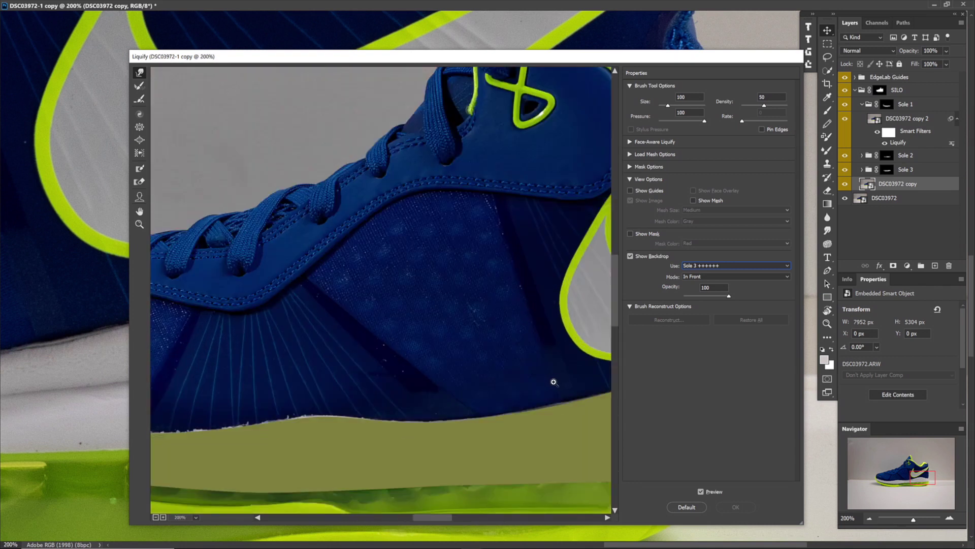
pyautogui.press('h')
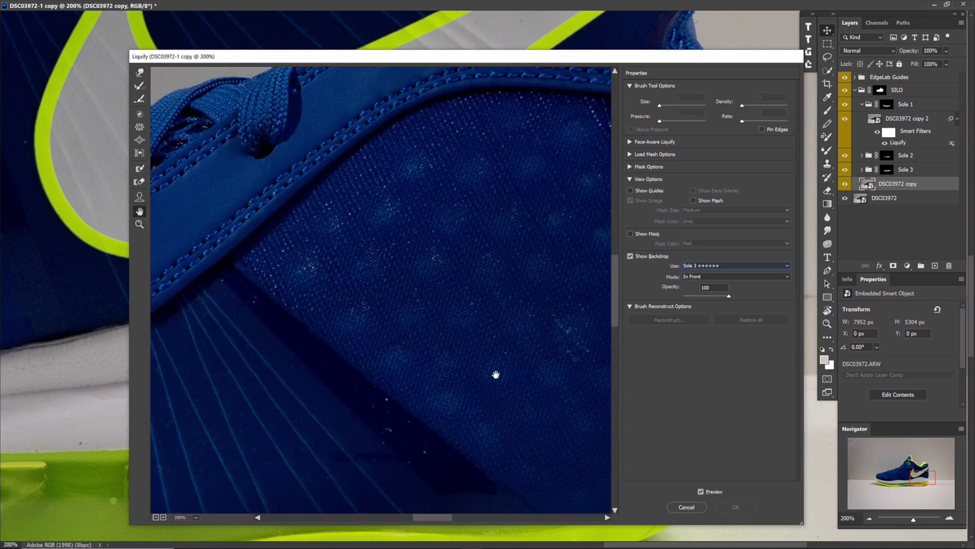
pyautogui.moveTo(544, 388); pyautogui.dragTo(309, 296)
pyautogui.moveTo(499, 355); pyautogui.dragTo(290, 284)
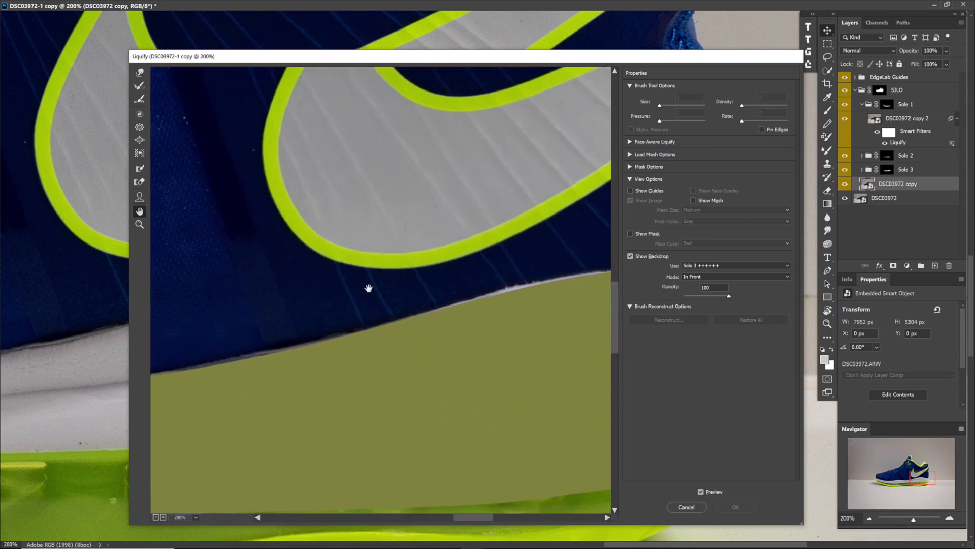
pyautogui.moveTo(462, 285); pyautogui.dragTo(348, 289)
pyautogui.moveTo(522, 302)
pyautogui.mouseDown()
pyautogui.moveTo(320, 313)
pyautogui.moveTo(344, 322)
pyautogui.mouseUp()
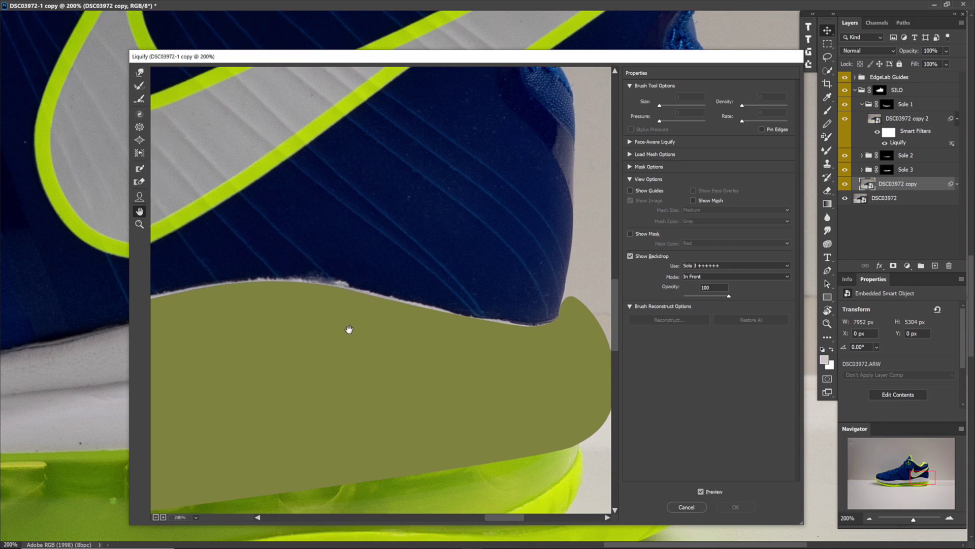
pyautogui.click(139, 72)
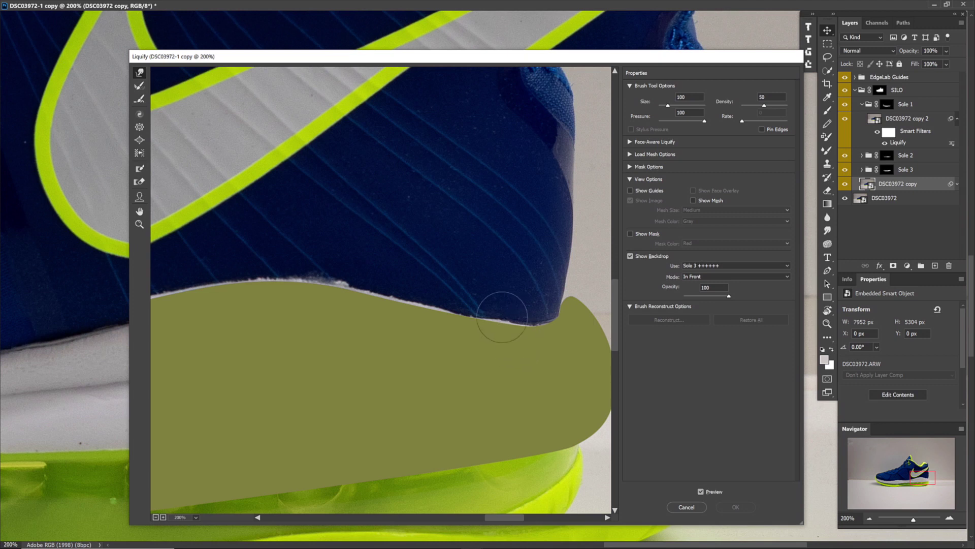
pyautogui.moveTo(500, 320)
pyautogui.mouseDown()
pyautogui.moveTo(555, 322)
pyautogui.moveTo(483, 326)
pyautogui.moveTo(373, 293)
pyautogui.moveTo(391, 285)
pyautogui.moveTo(336, 284)
pyautogui.moveTo(319, 269)
pyautogui.moveTo(348, 298)
pyautogui.moveTo(298, 279)
pyautogui.moveTo(314, 291)
pyautogui.moveTo(318, 272)
pyautogui.moveTo(342, 293)
pyautogui.mouseUp()
pyautogui.press('[')
pyautogui.press('[')
pyautogui.press('[')
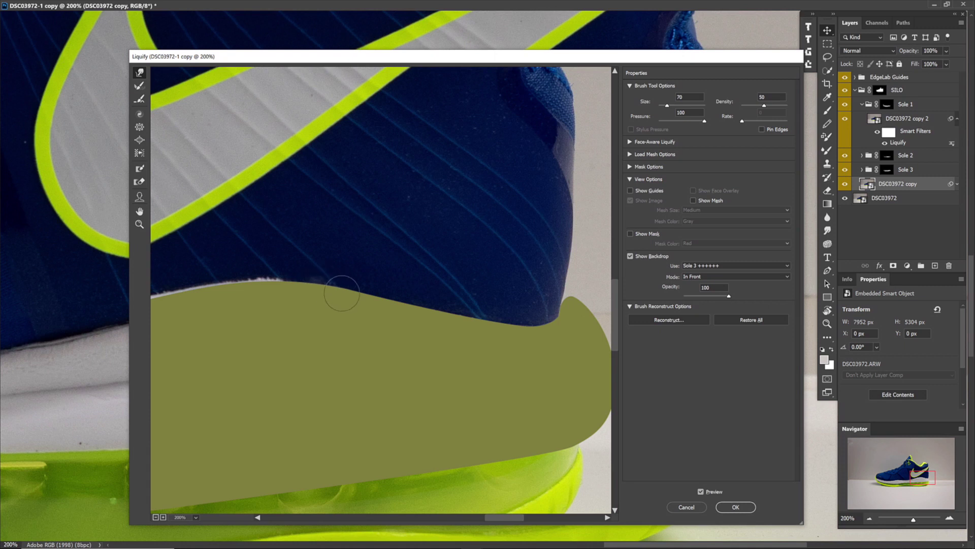
# Set the brush size to 100, warp the remaining fringe over the midsole's hump beneath the guide, and apply Liquify.
pyautogui.press(']')
pyautogui.press(']')
pyautogui.press(']')
pyautogui.moveTo(278, 287)
pyautogui.mouseDown()
pyautogui.moveTo(244, 276)
pyautogui.moveTo(226, 294)
pyautogui.moveTo(246, 305)
pyautogui.moveTo(383, 315)
pyautogui.moveTo(359, 298)
pyautogui.moveTo(326, 315)
pyautogui.moveTo(355, 315)
pyautogui.moveTo(303, 311)
pyautogui.moveTo(326, 322)
pyautogui.moveTo(200, 348)
pyautogui.moveTo(253, 348)
pyautogui.mouseUp()
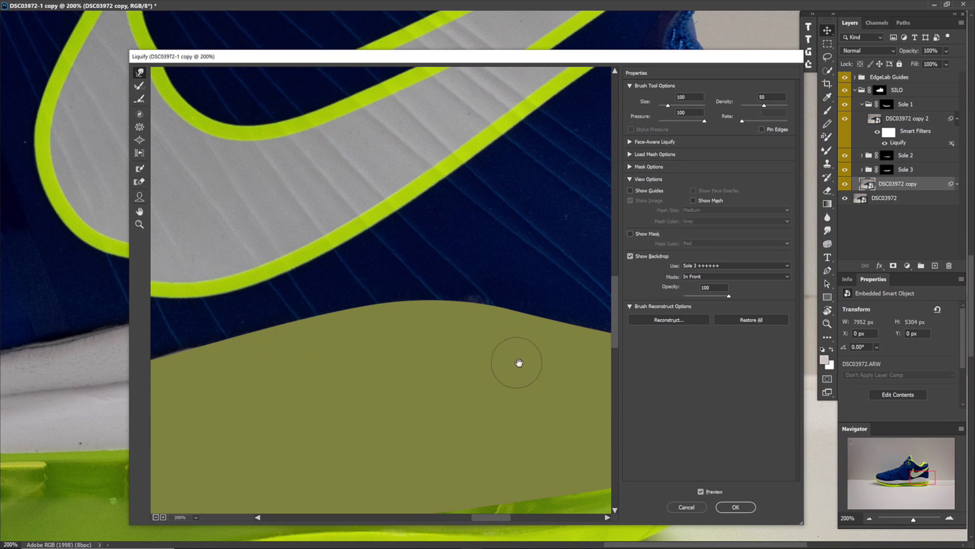
pyautogui.moveTo(518, 364); pyautogui.dragTo(341, 328)
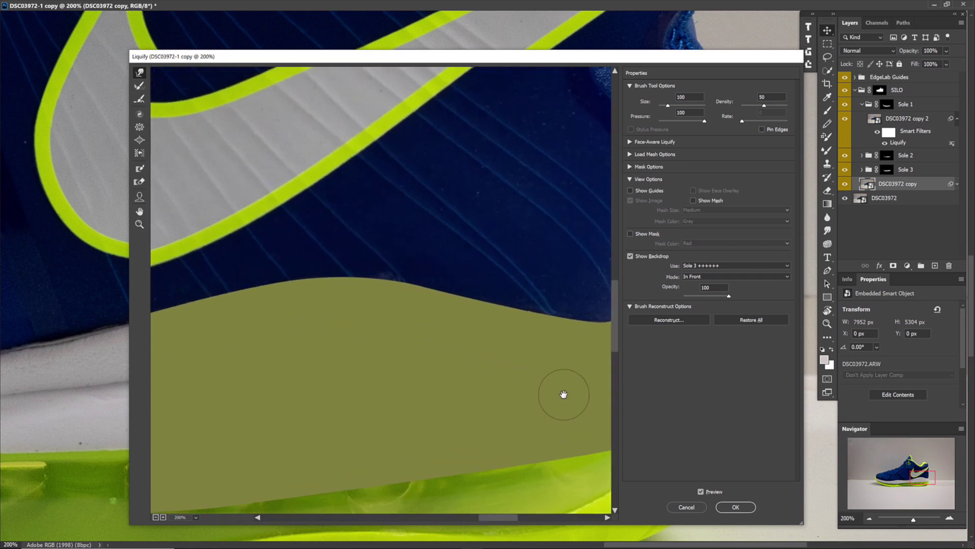
pyautogui.click(736, 507)
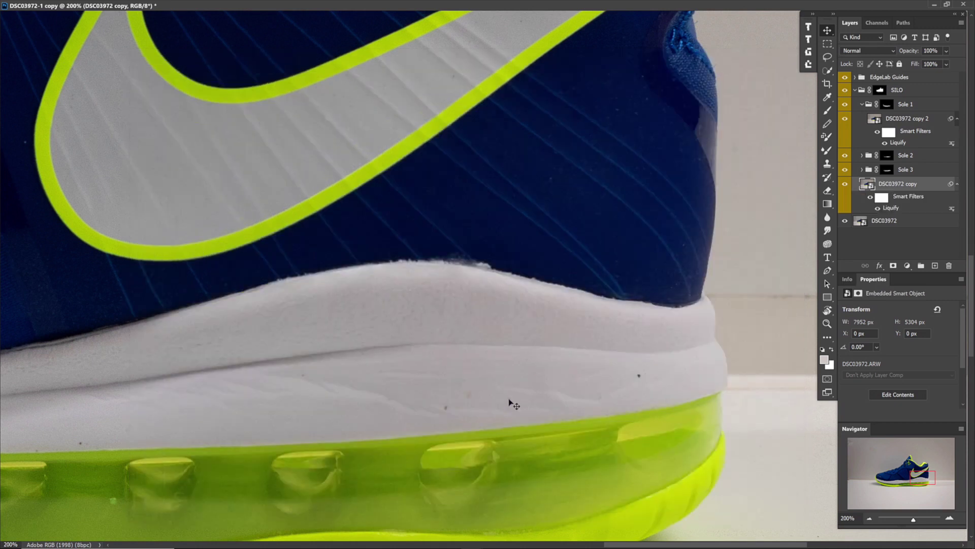